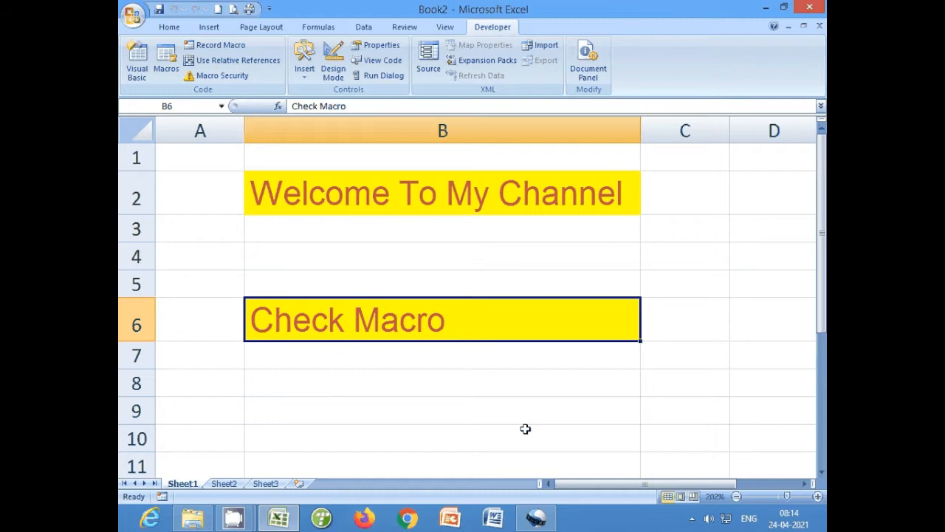
Enter the text "Check macro again" in cell B4
left_click(468, 251)
type("Ce")
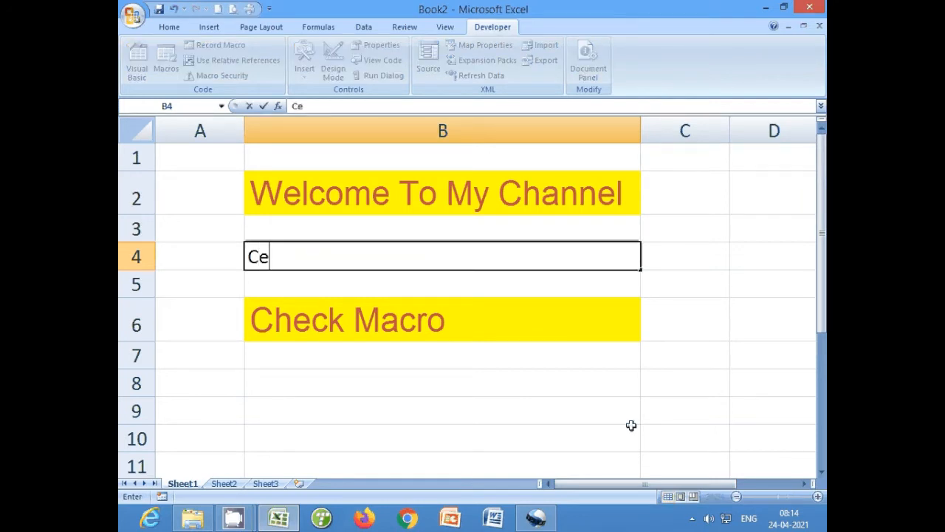
key("BackSpace")
type("heck macro ")
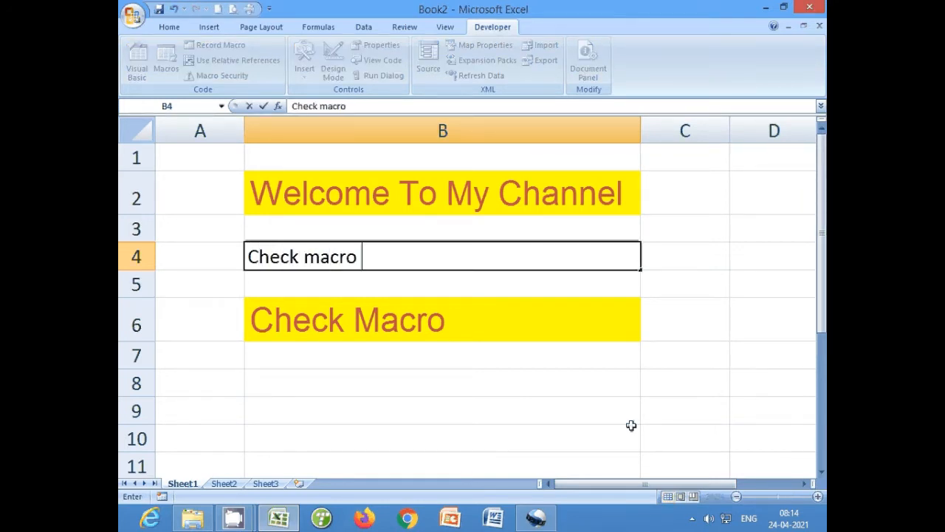
type("A")
key("BackSpace")
type("again")
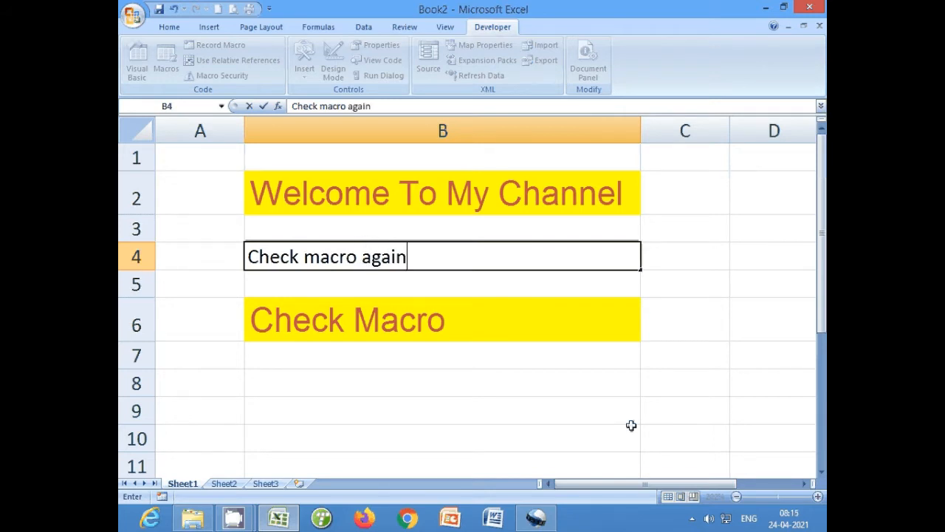
key("Return")
key("Up")
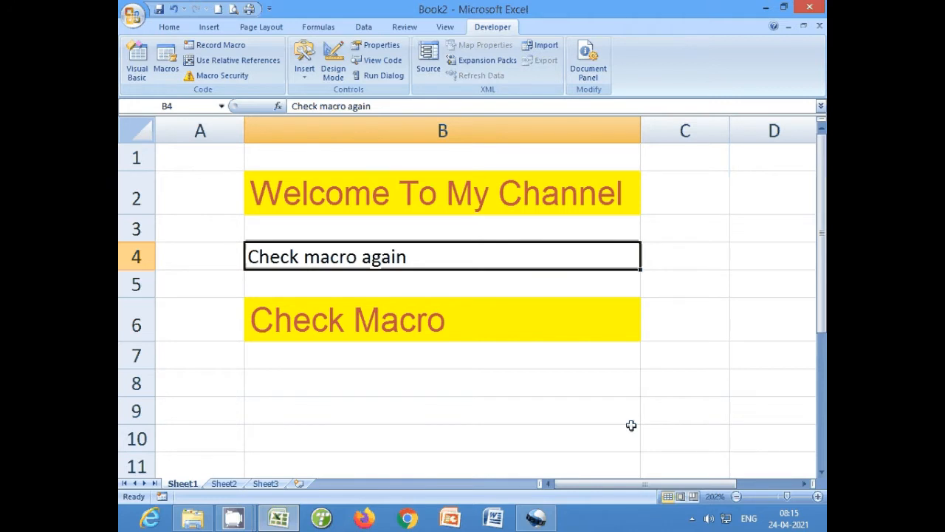
Run the yellow-fill formatting macro on cell B8 and enter "Kahi Aur" in that cell
key("Down")
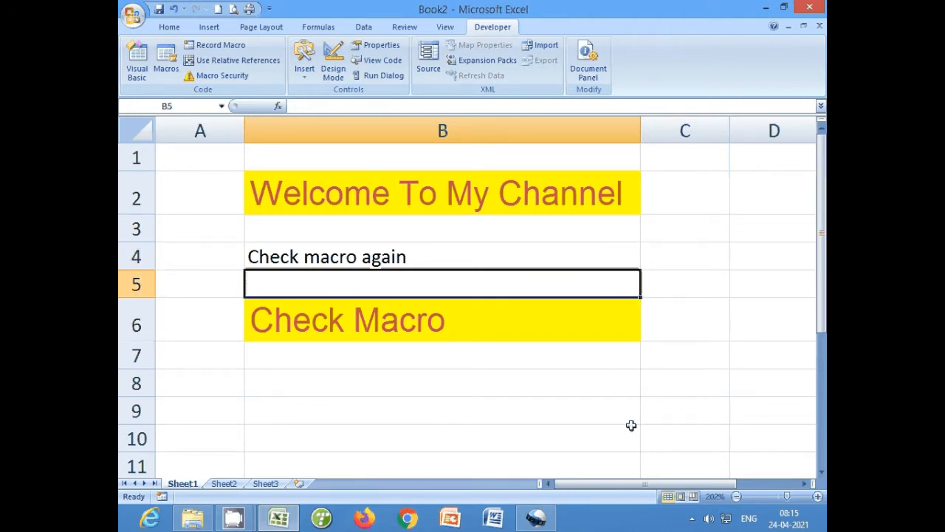
key("Down")
key("Down")
key("Down")
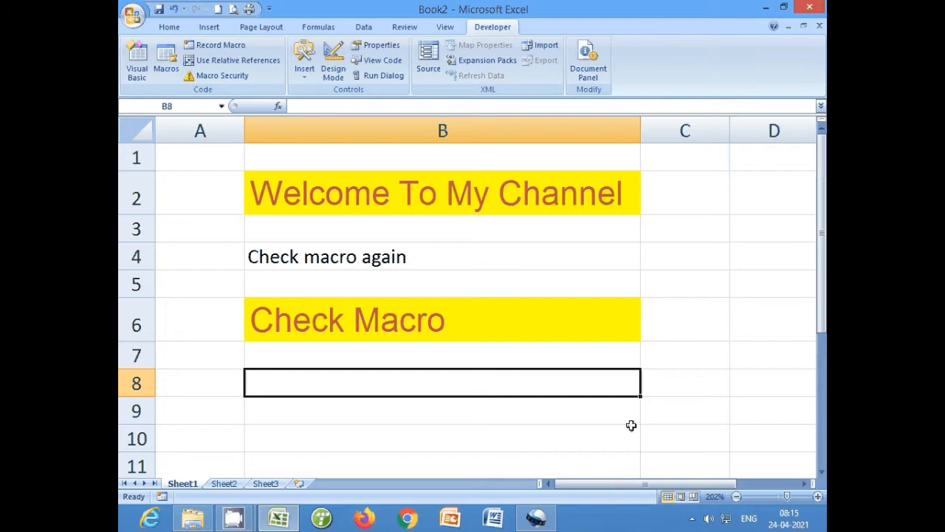
key("ctrl+m")
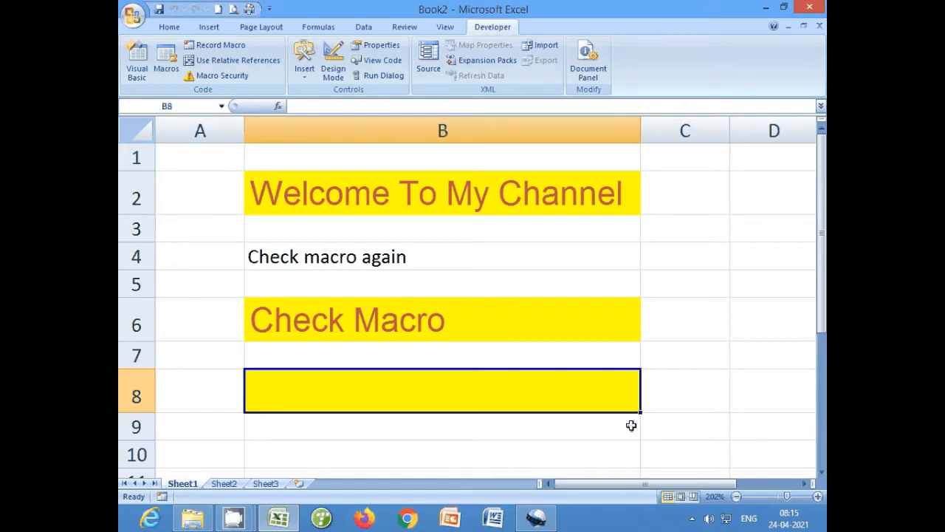
type("Kahi Aur")
key("Return")
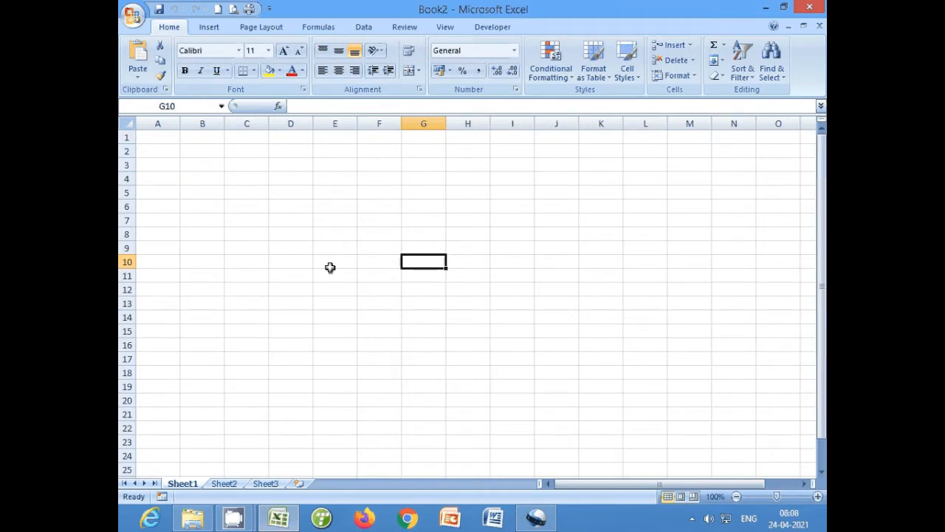
Enter the text "Welcome To My Channel" in cell B2 of the empty sheet
scroll(330, 268, "up", 2, "ctrl")
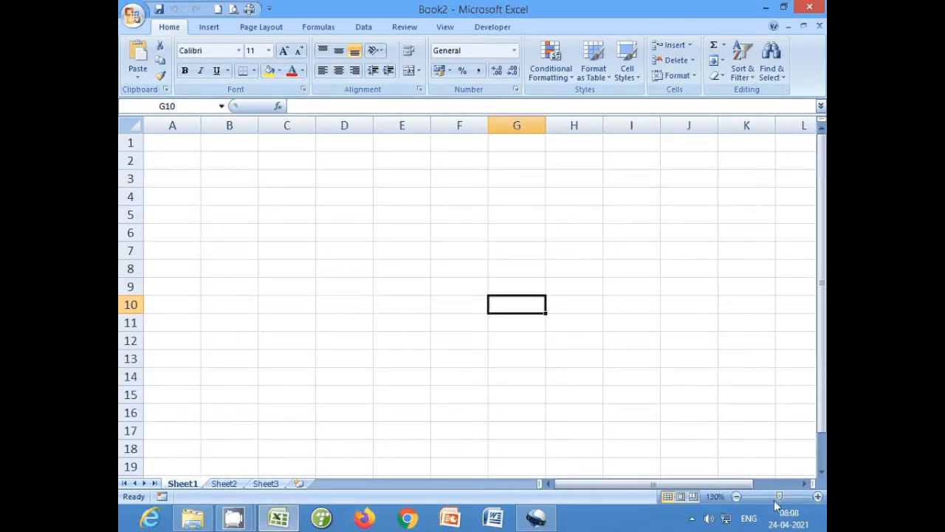
left_click_drag(780, 497, 788, 500)
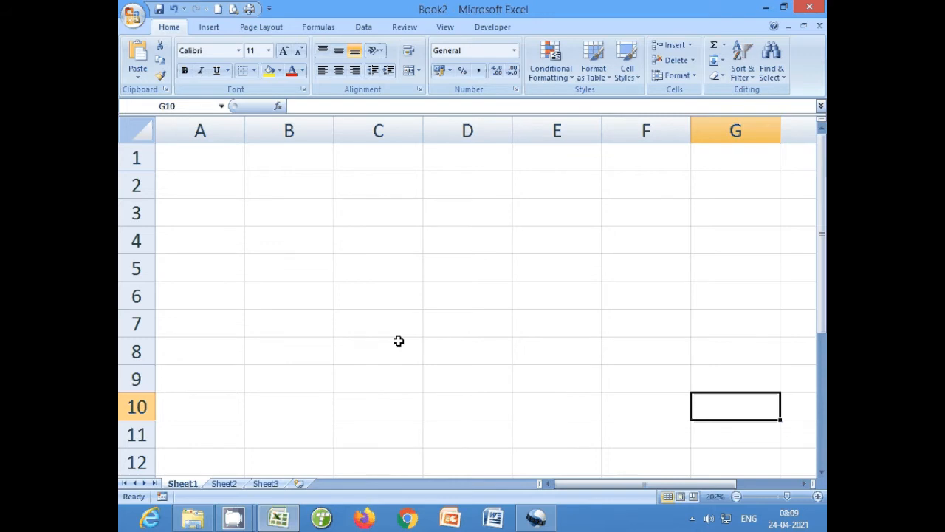
left_click(288, 187)
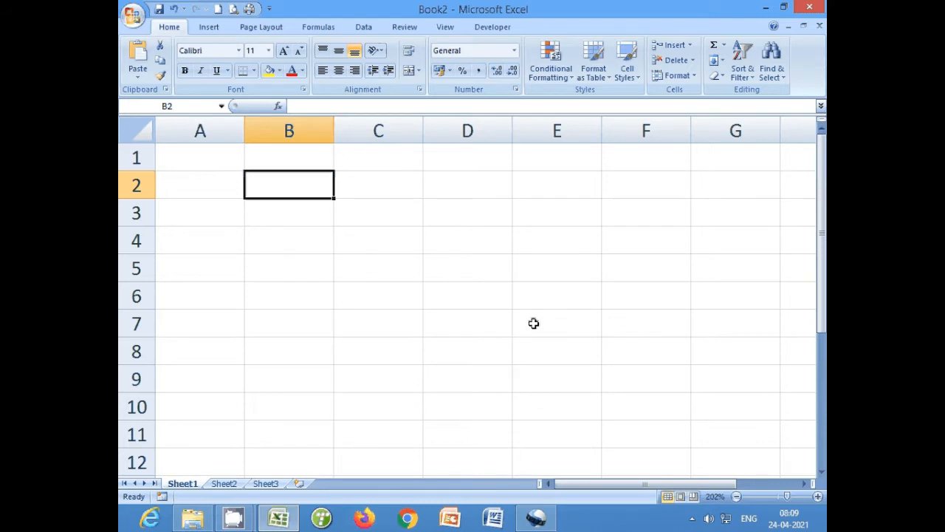
type("Welco")
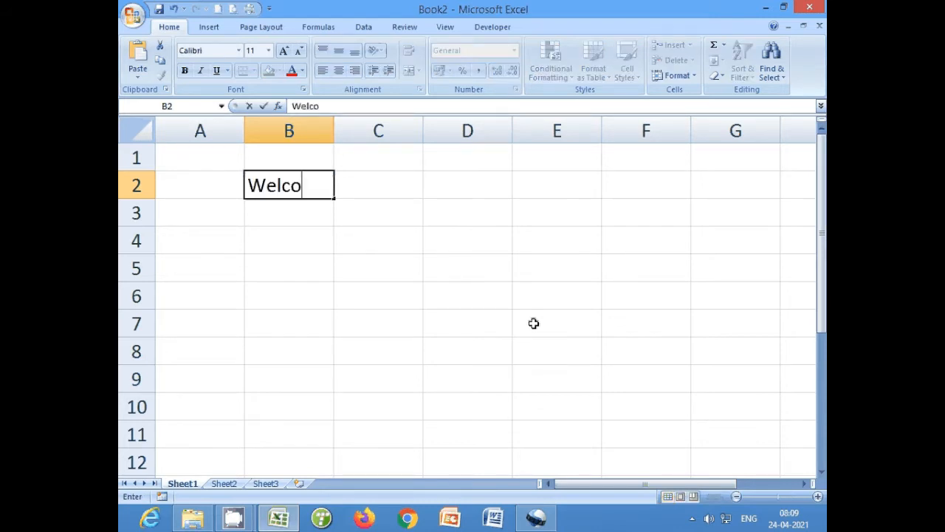
type("me To ")
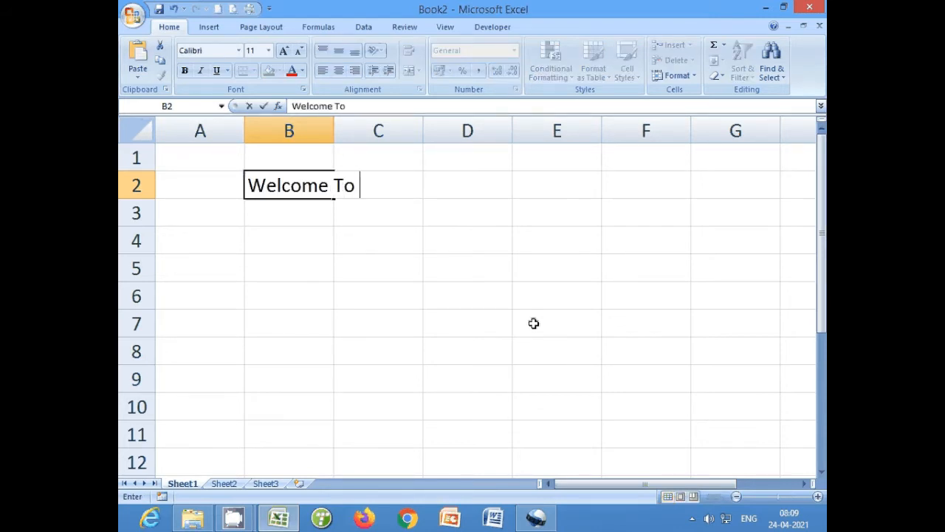
type("My Channel")
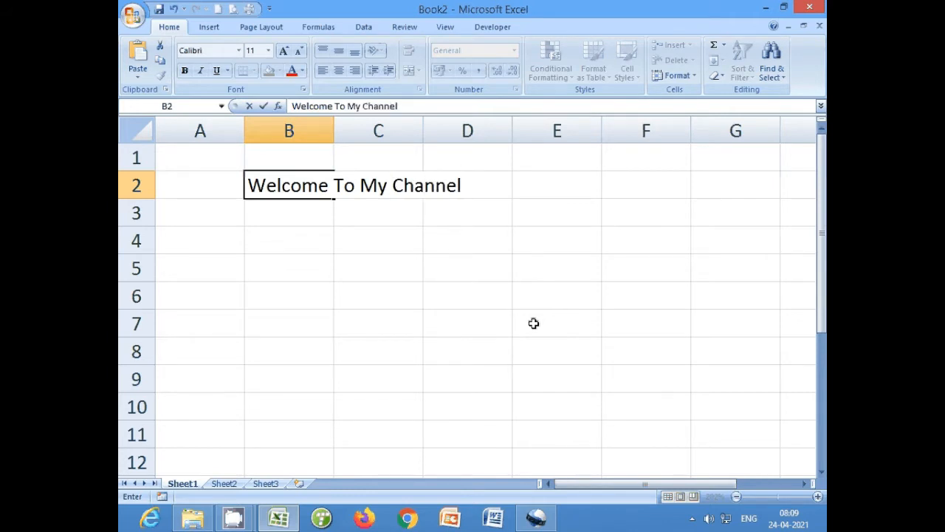
key("Return")
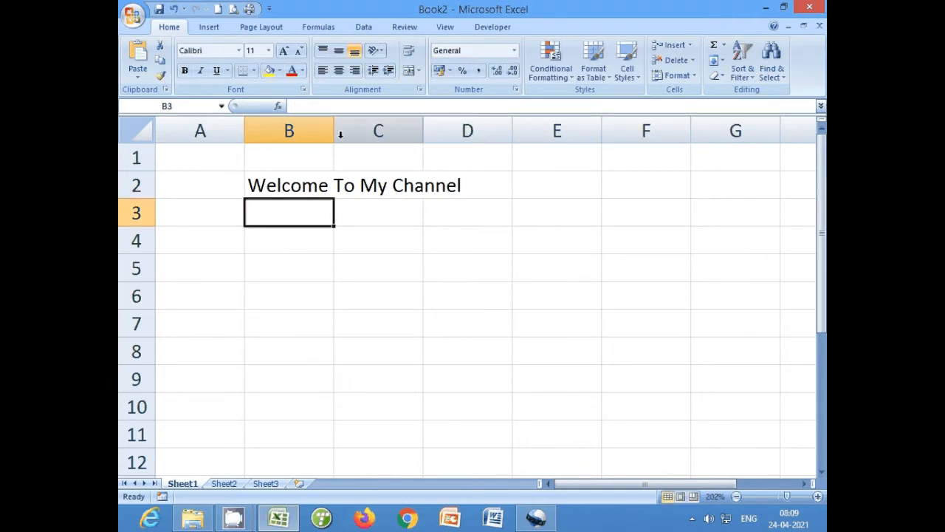
Set the font of the welcome text in B2 to Arial and fit column B's width to it
left_click_drag(337, 131, 473, 130)
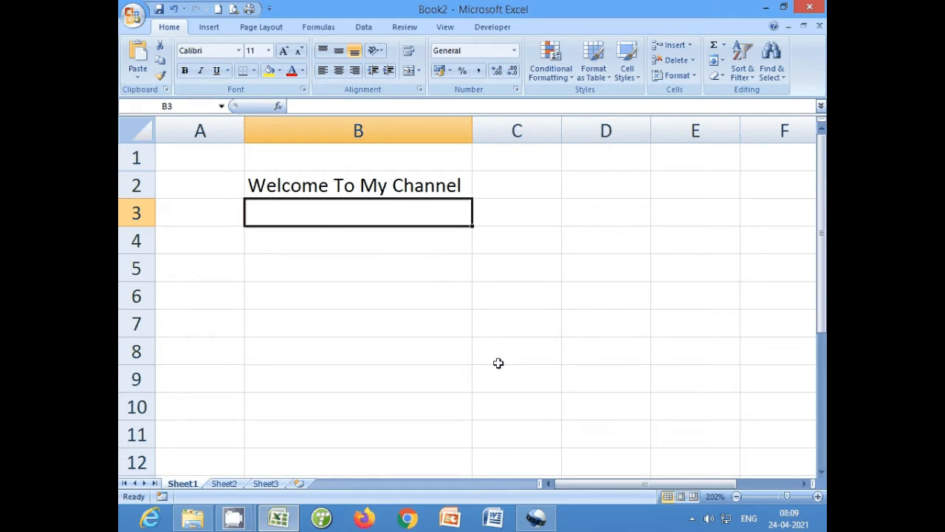
left_click(418, 352)
left_click(416, 186)
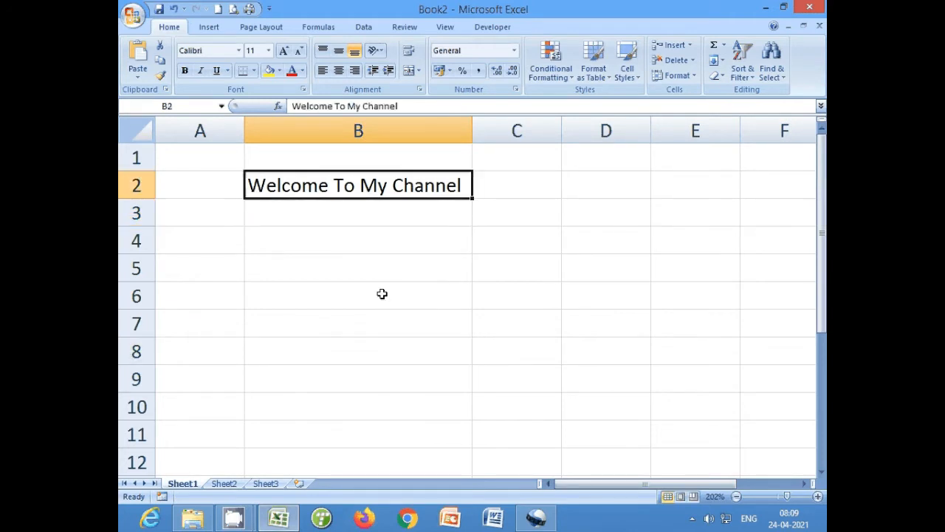
left_click(239, 50)
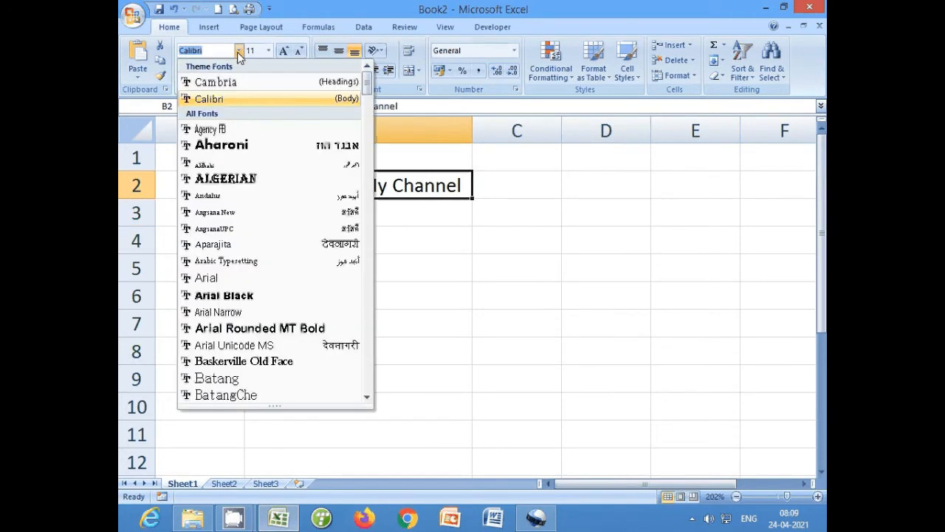
left_click(258, 278)
double_click(471, 127)
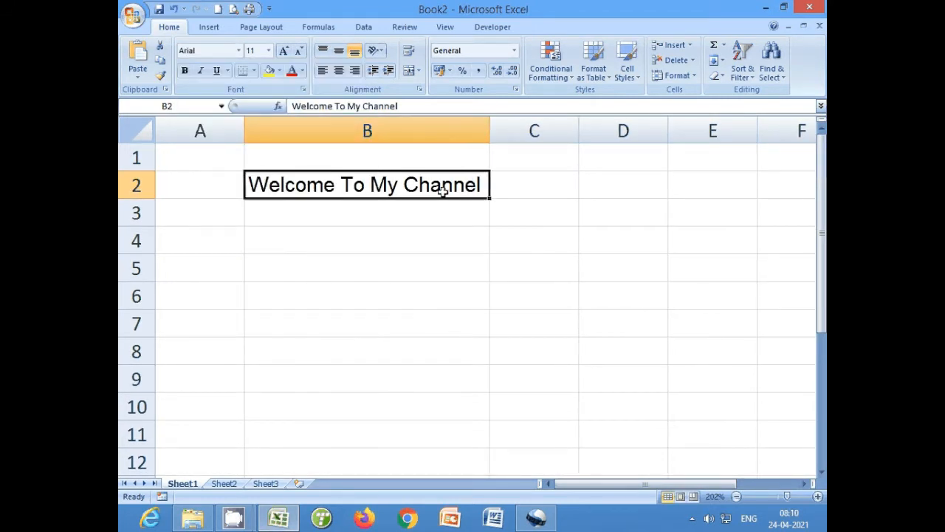
Set the font size of the text in B2 to 18 and widen column B to hold it
left_click(268, 50)
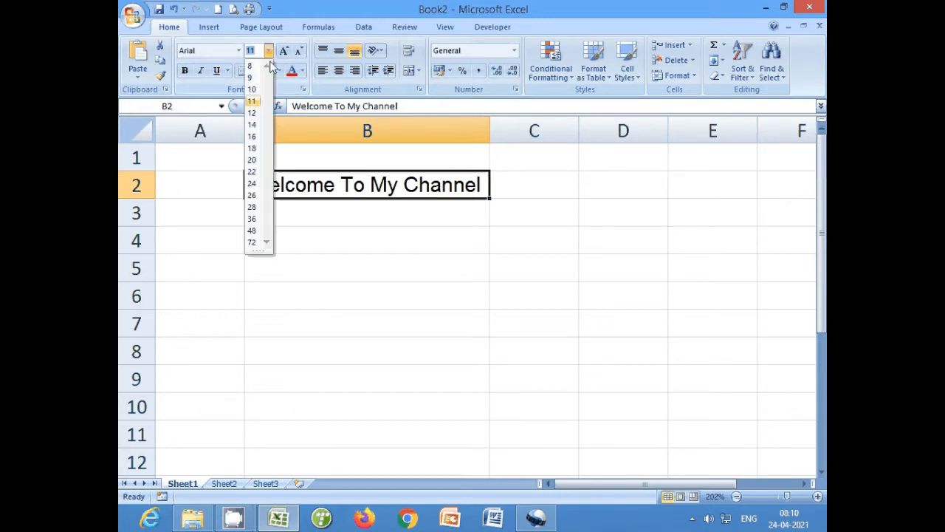
left_click(252, 148)
left_click(451, 365)
left_click_drag(490, 128, 641, 127)
left_click(461, 306)
left_click(428, 196)
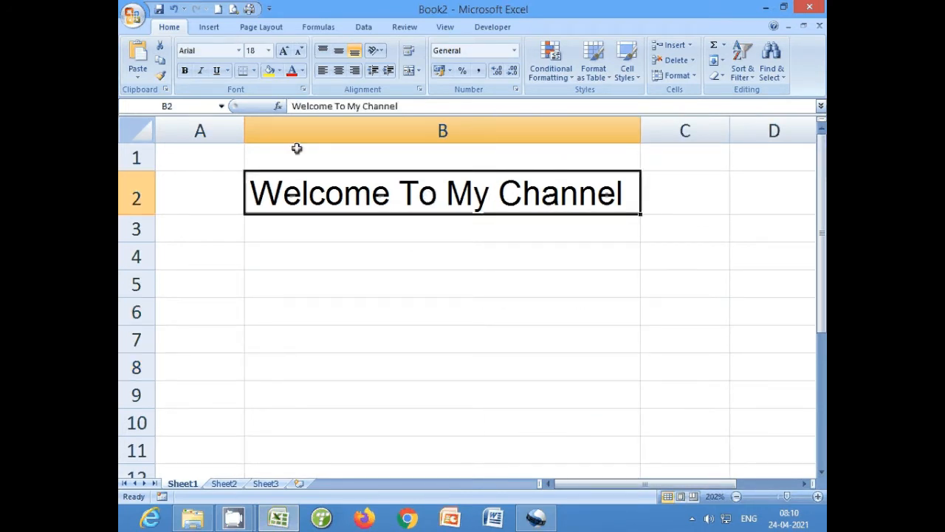
Make the welcome text in B2 bold and widen column B slightly to fit it
left_click(184, 70)
left_click(402, 330)
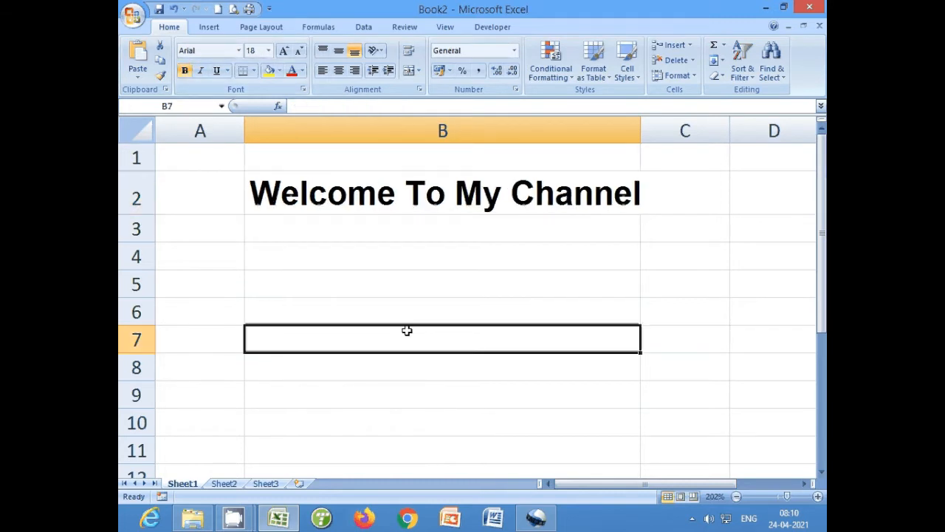
left_click_drag(639, 122, 661, 122)
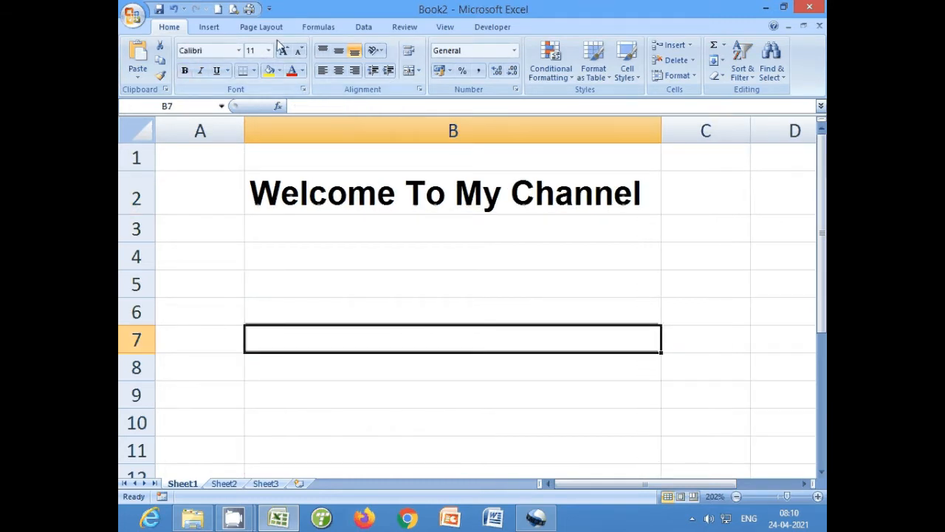
Change the font colour of the welcome text in B2 to the theme red
left_click(302, 71)
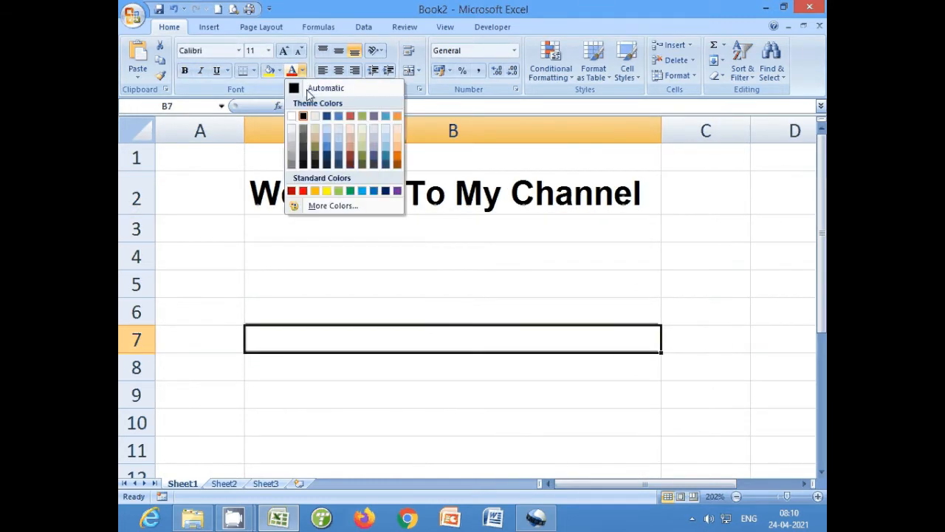
left_click(352, 116)
left_click(376, 185)
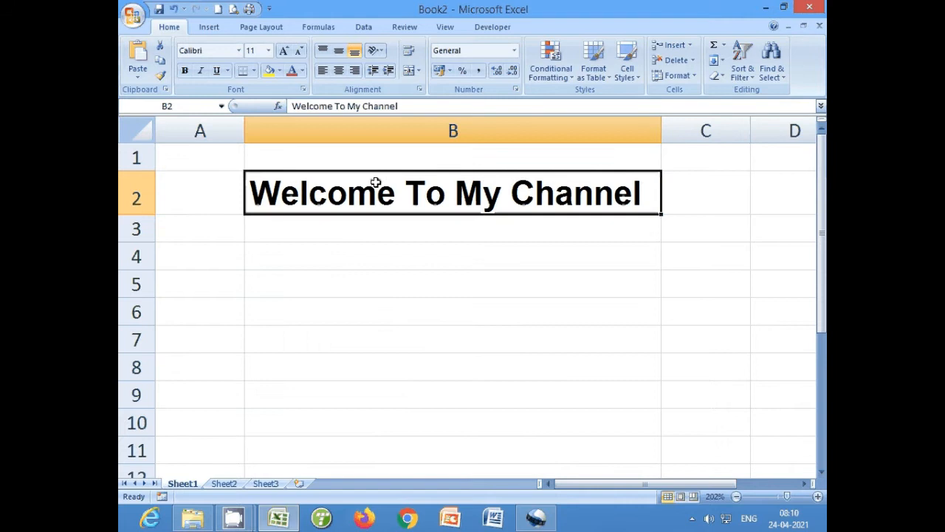
left_click(293, 71)
left_click(414, 284)
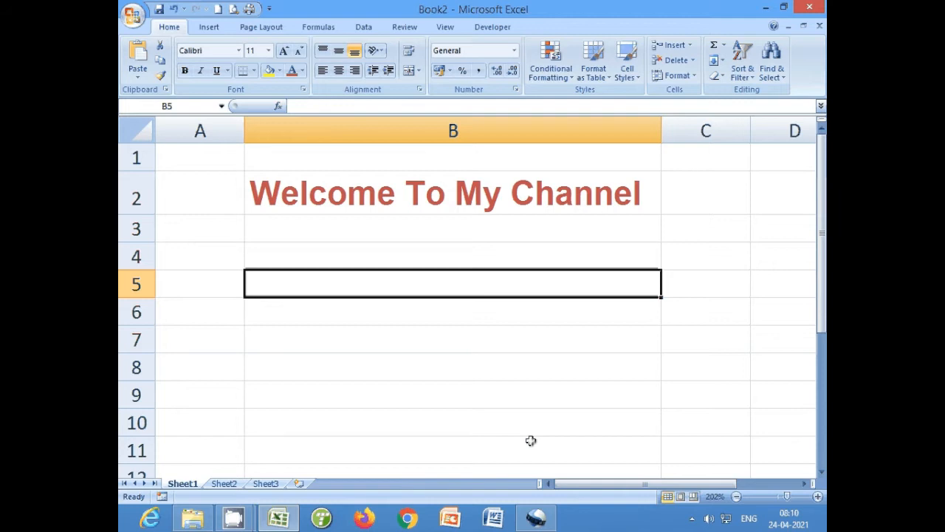
Fill cell B2 with the standard yellow colour
left_click(488, 197)
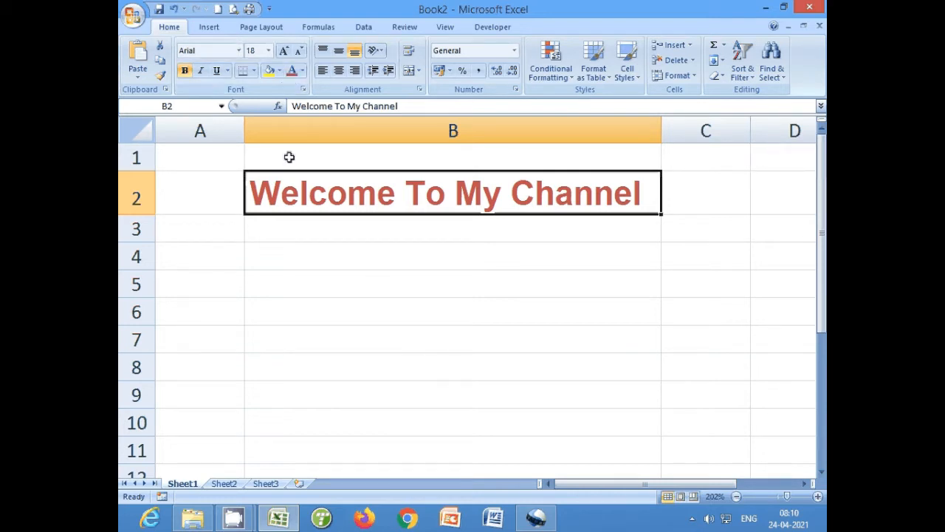
left_click(282, 70)
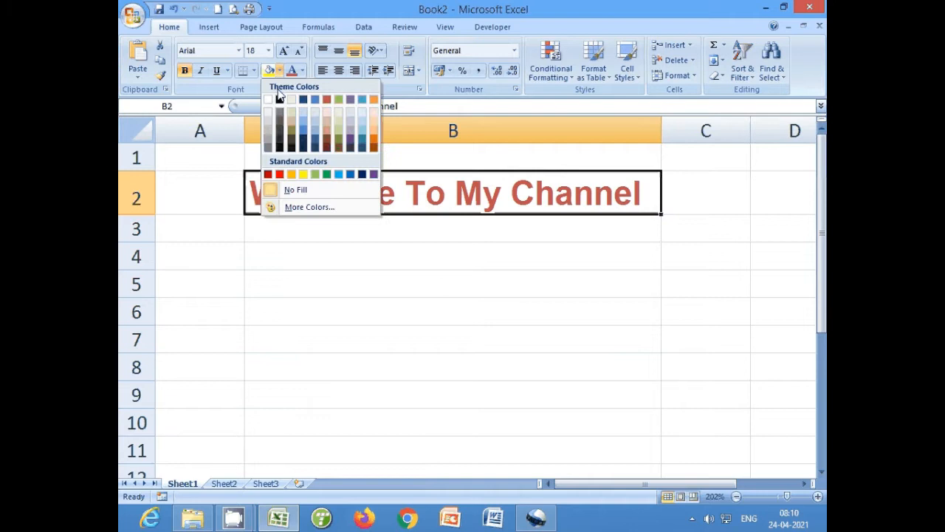
left_click(305, 172)
left_click(413, 313)
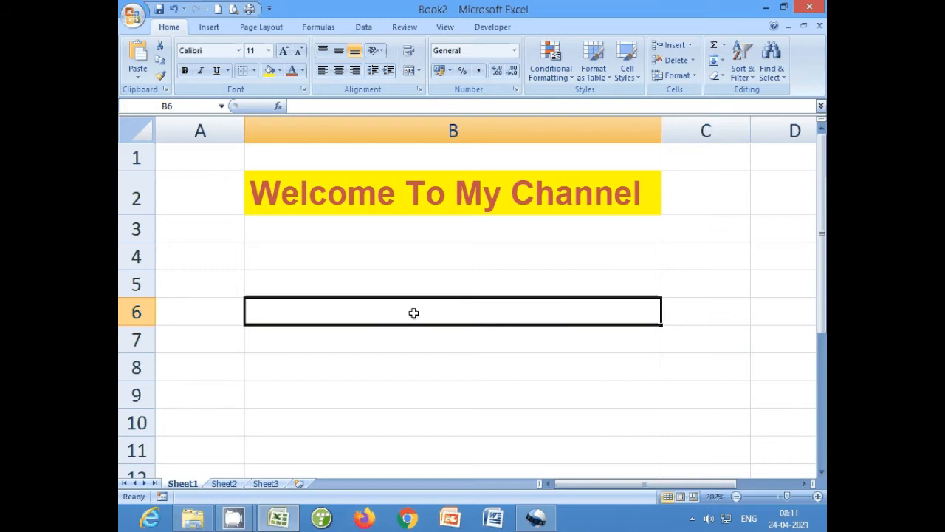
Make sure "Show Developer tab in the Ribbon" is enabled in the Excel options and apply the settings
left_click(487, 30)
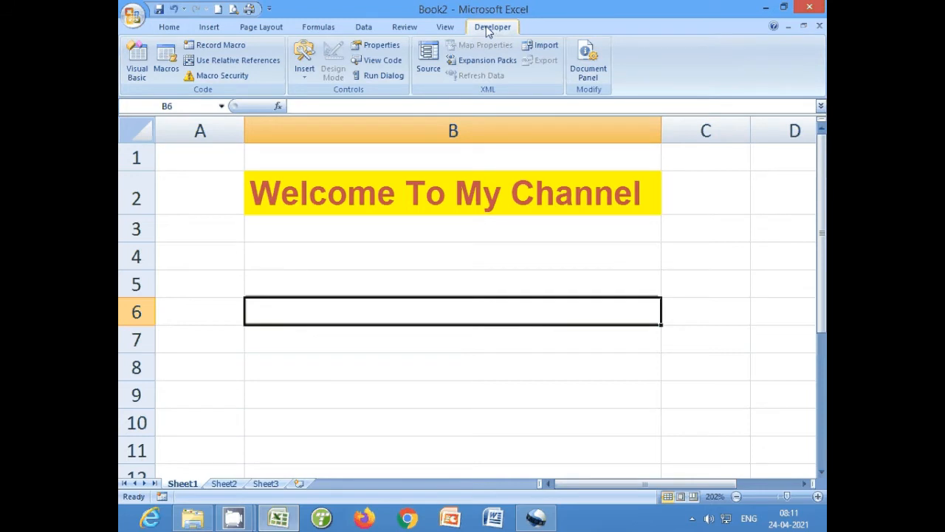
left_click(133, 15)
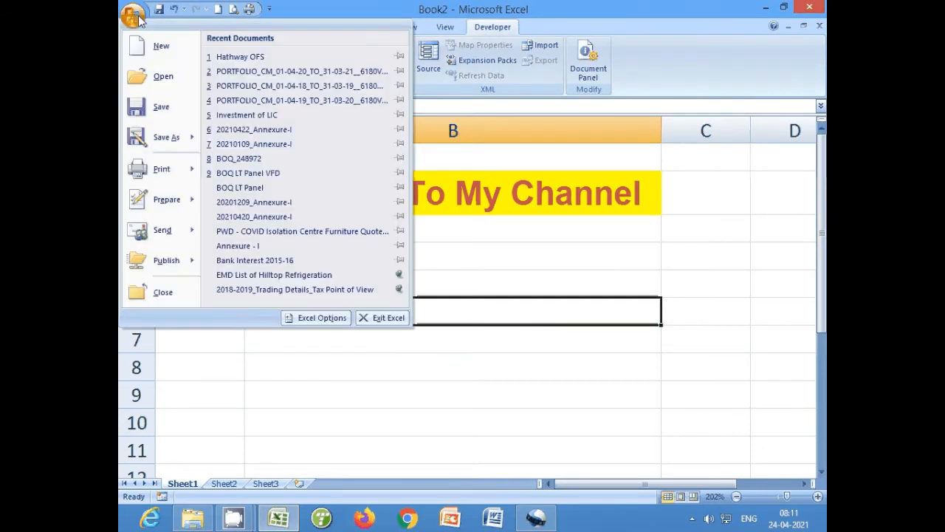
left_click(322, 319)
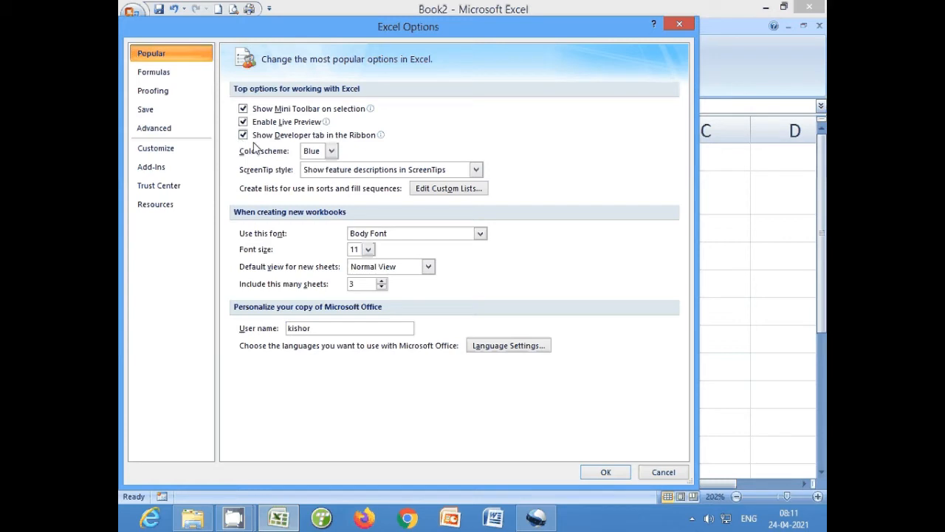
mouse_move(369, 144)
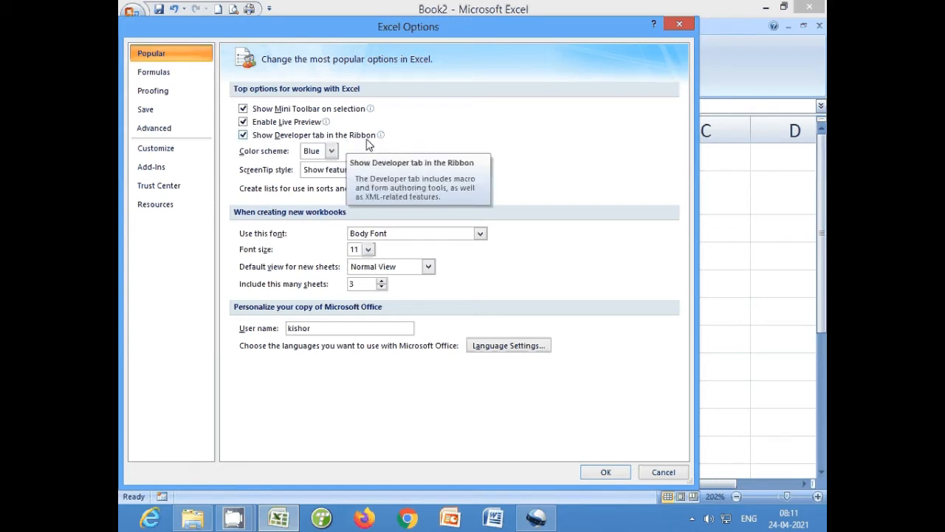
left_click(243, 140)
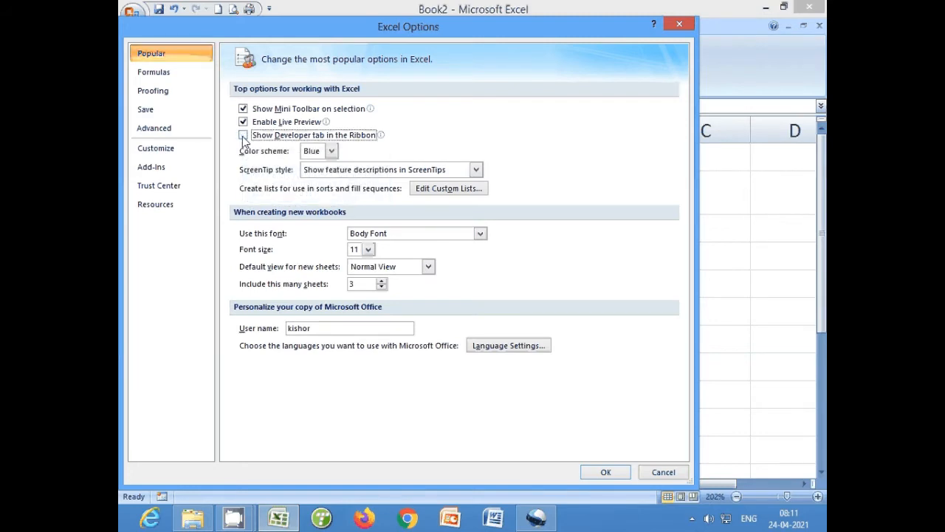
left_click(243, 138)
left_click(589, 475)
left_click(523, 396)
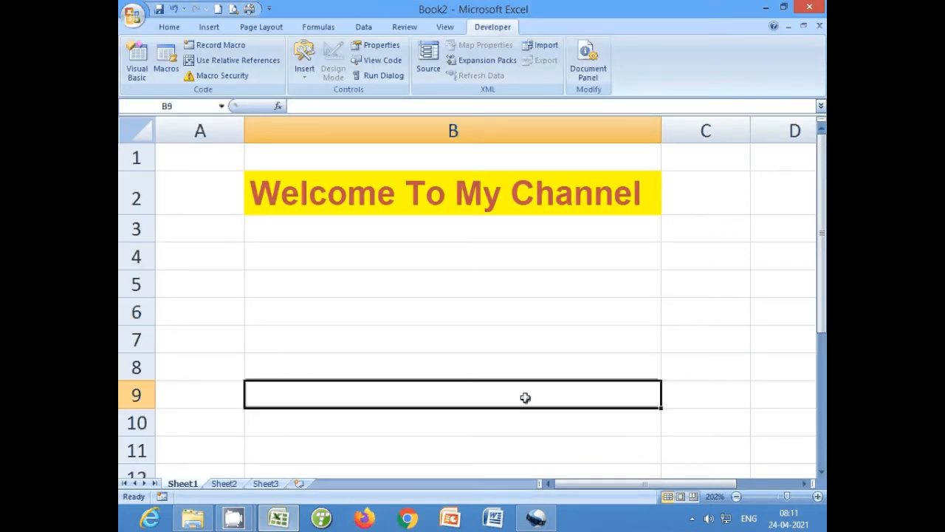
Undo the fill, font colour, bold, font size and font changes on the welcome text in B2
left_click(465, 189)
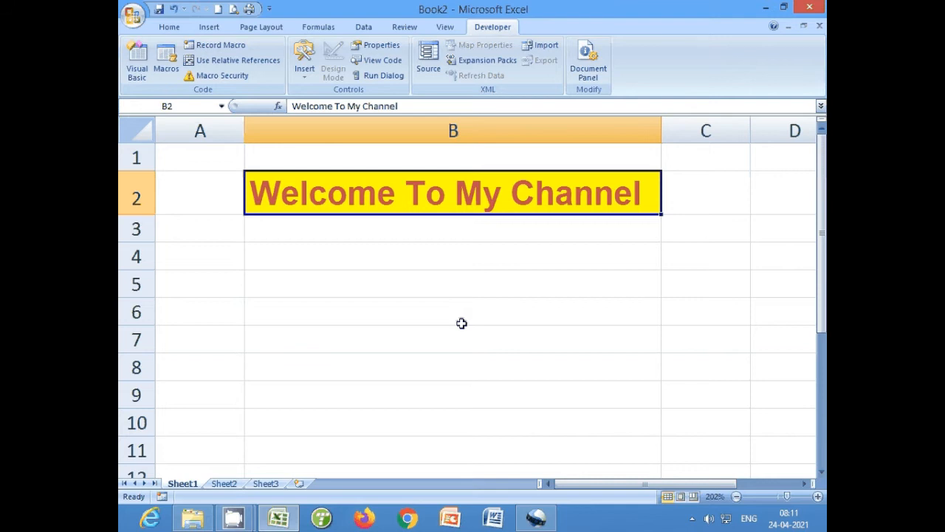
key("ctrl+z")
key("ctrl+z")
key("ctrl+z")
key("ctrl+z")
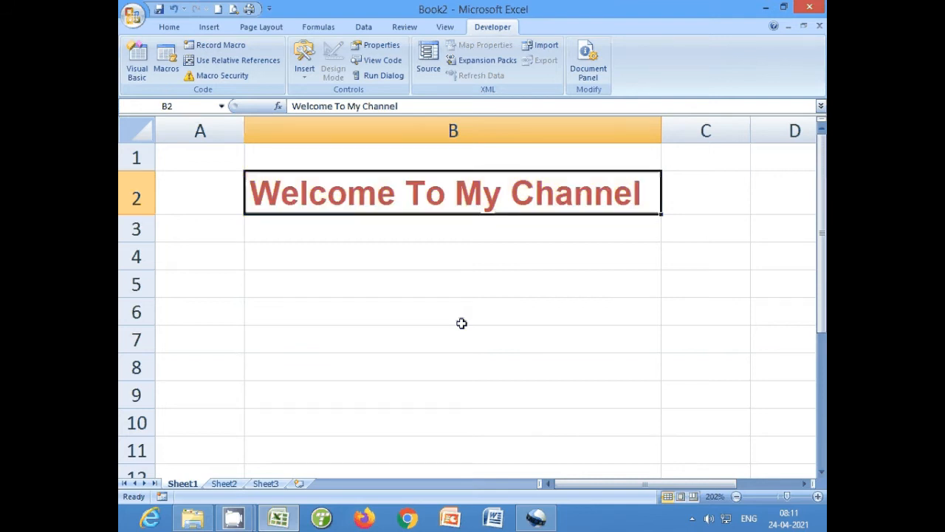
key("ctrl+z")
key("ctrl+z")
key("ctrl+z")
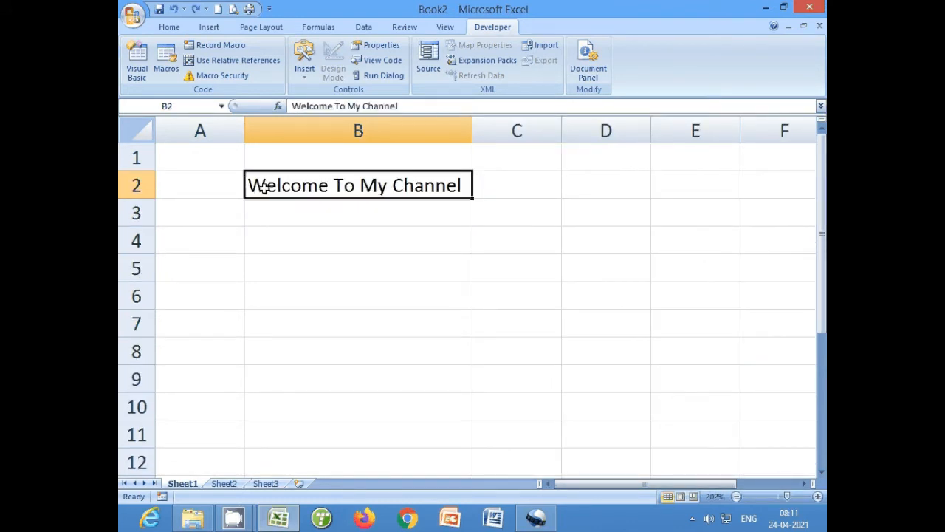
left_click(171, 29)
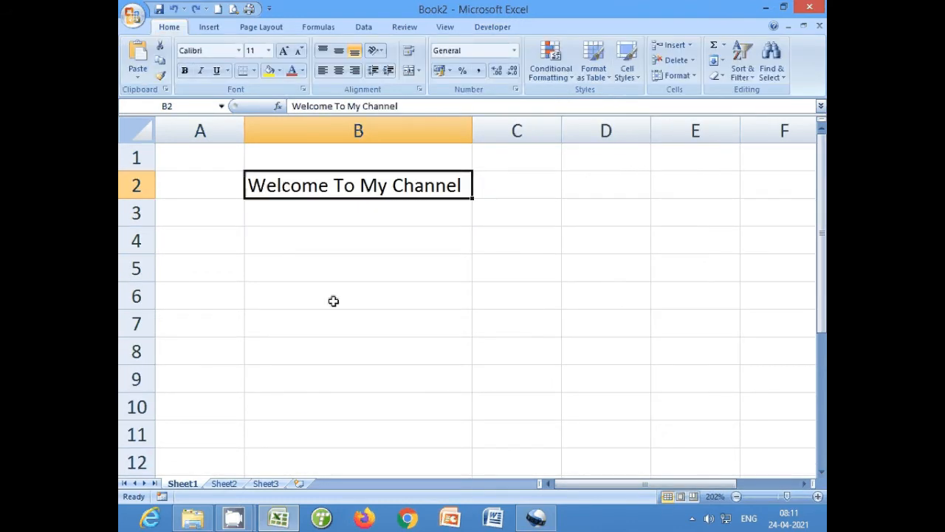
key("ctrl+z")
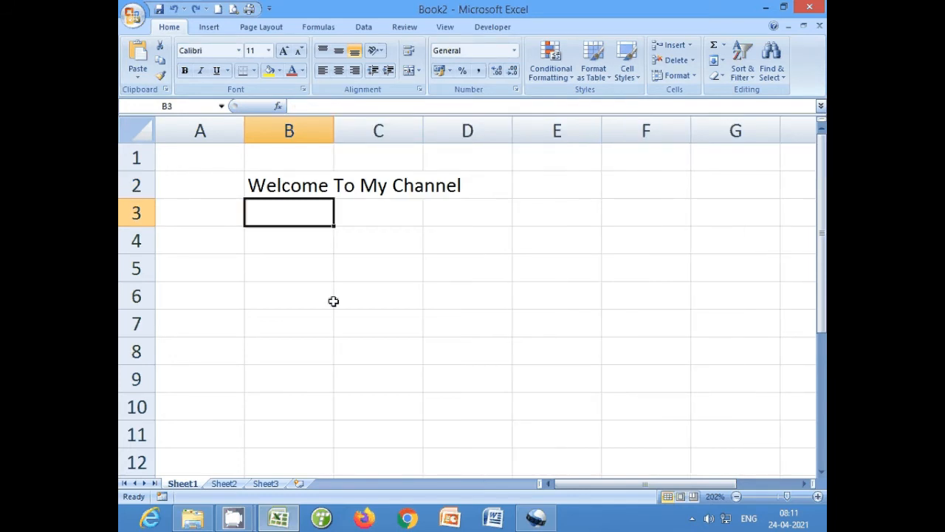
key("ctrl+y")
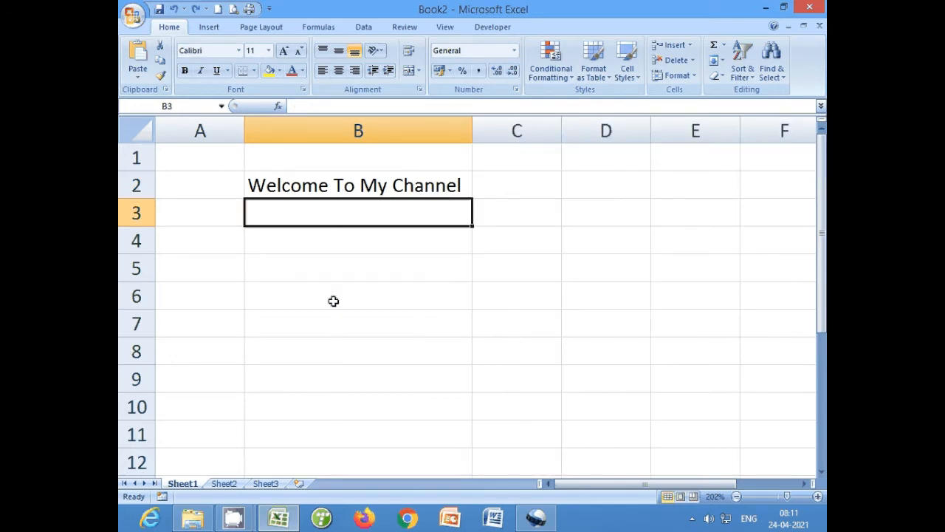
key("Up")
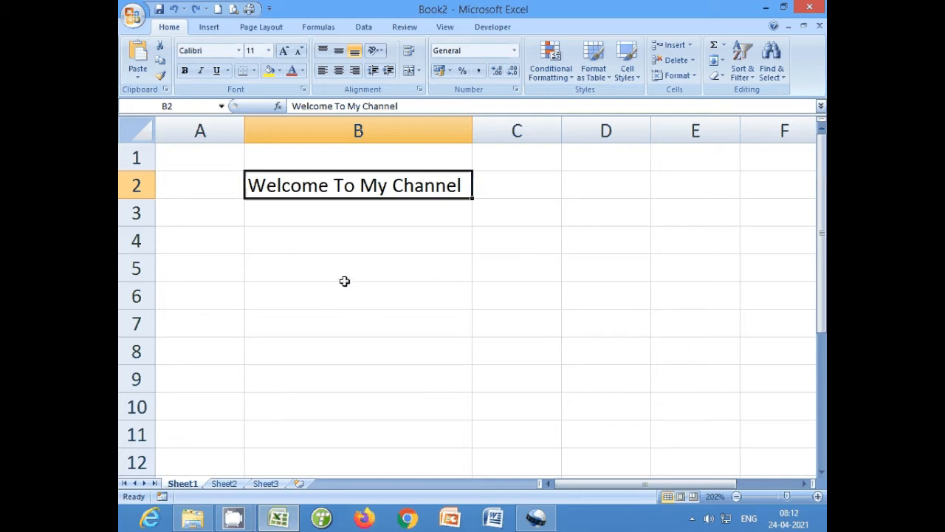
Set up a new macro recording named heading, with the shortcut Ctrl+q, stored in This Workbook
left_click(485, 30)
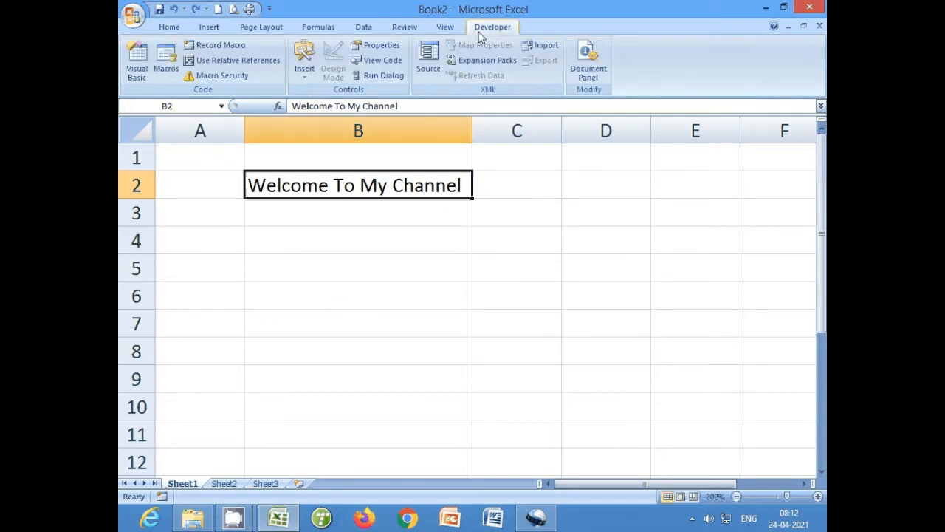
left_click(214, 46)
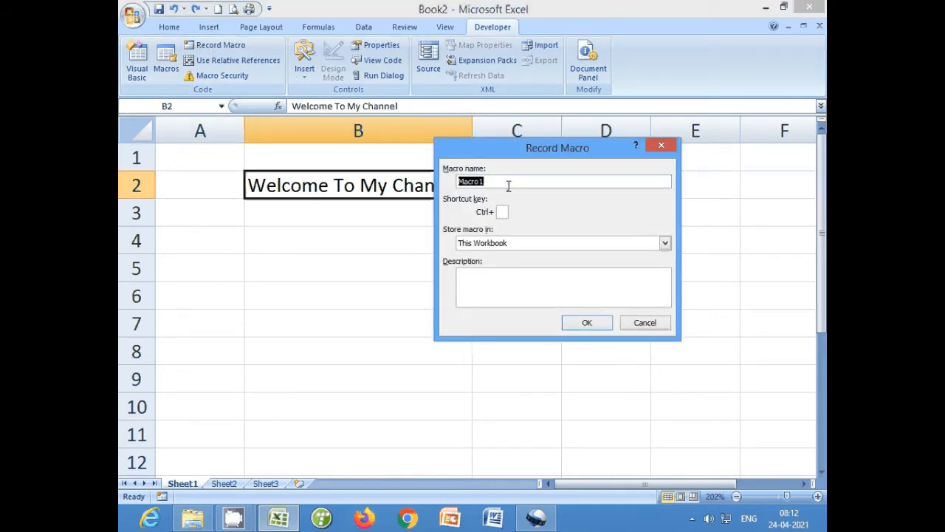
type("heading")
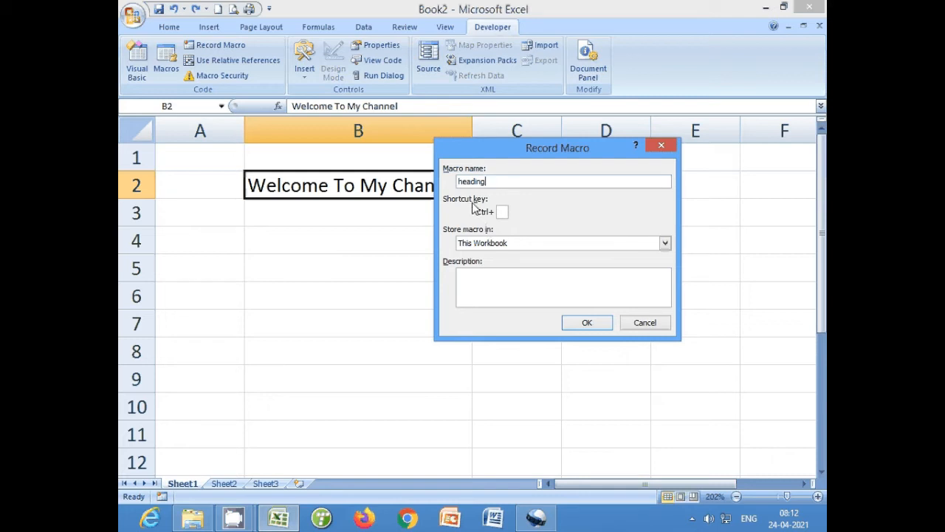
left_click(500, 212)
type("q")
left_click(476, 243)
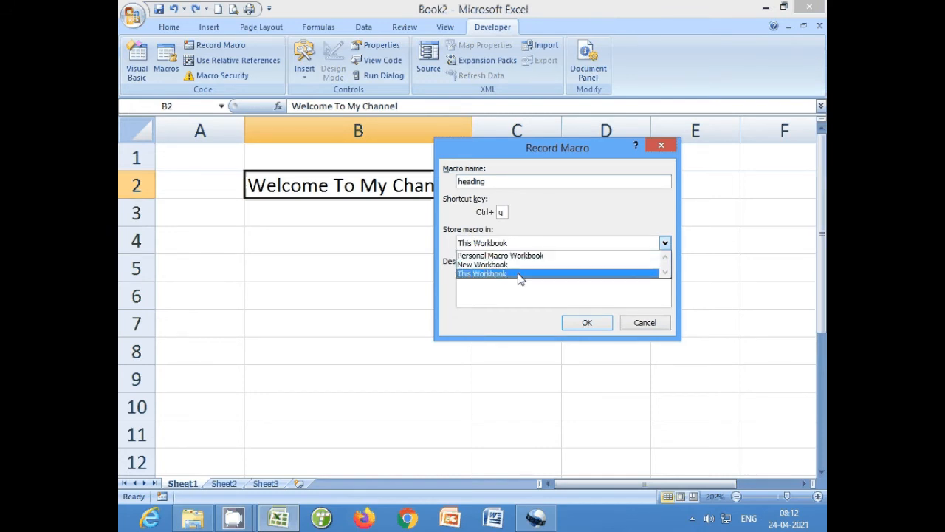
left_click(477, 274)
Describe the macro as "This macro wil change font to Arial Size 18 color Red Background Yellow" and start recording
left_click(480, 288)
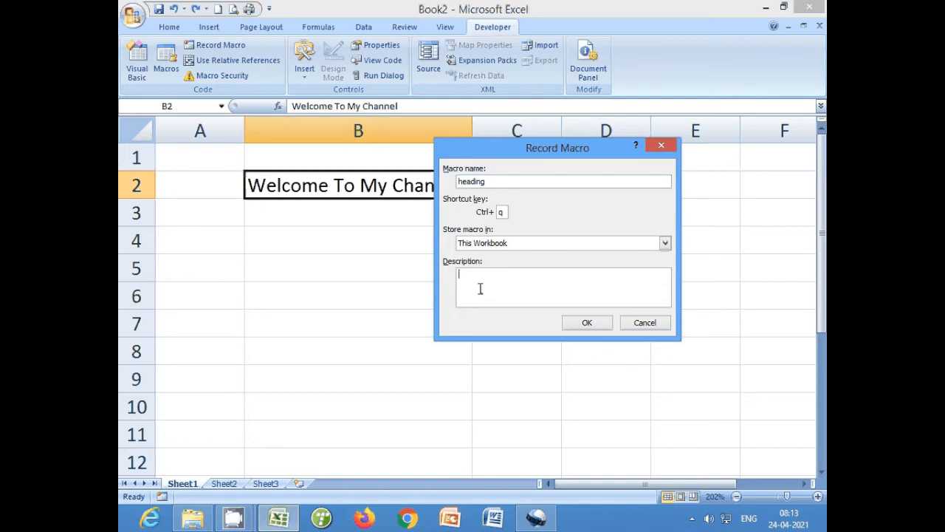
type("This macro wil change font tt")
key("BackSpace")
type("o Arila")
key("BackSpace")
key("BackSpace")
type("al Size ")
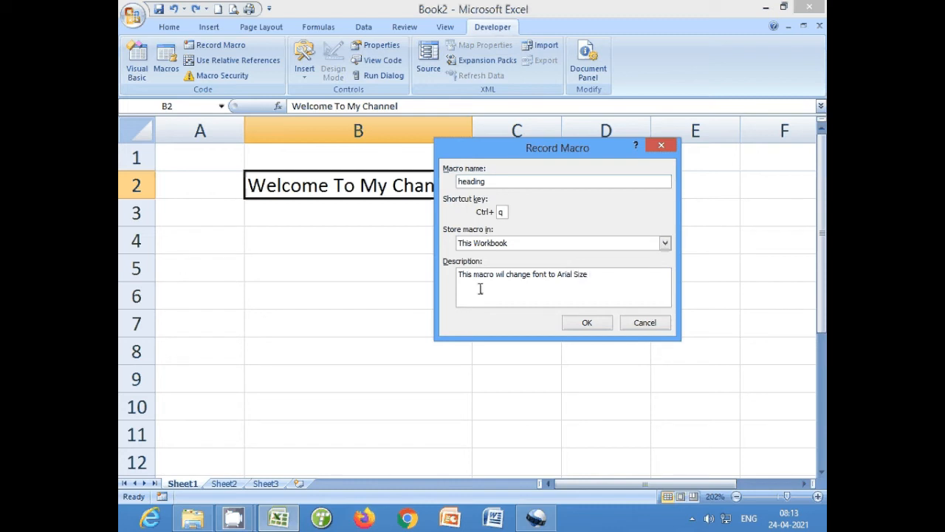
type("18")
type(" color Red")
type(" Ba")
type("ckground")
type(" Yell")
type("o")
type("w")
left_click(587, 322)
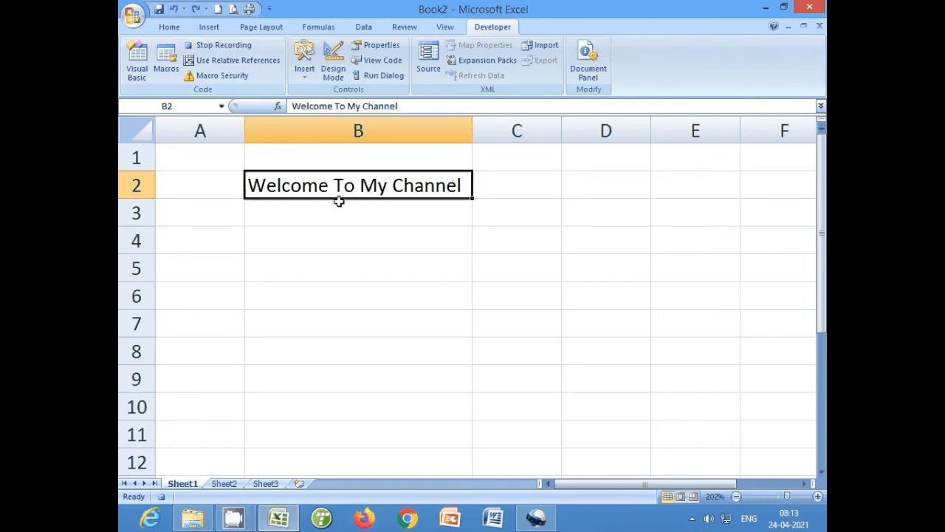
Format the welcome text in B2 as Arial, size 18
left_click(170, 27)
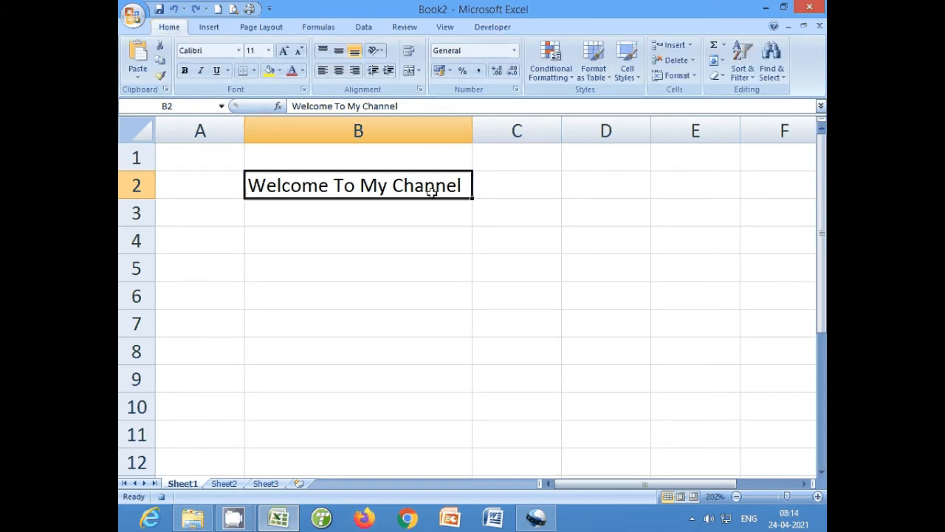
left_click(239, 50)
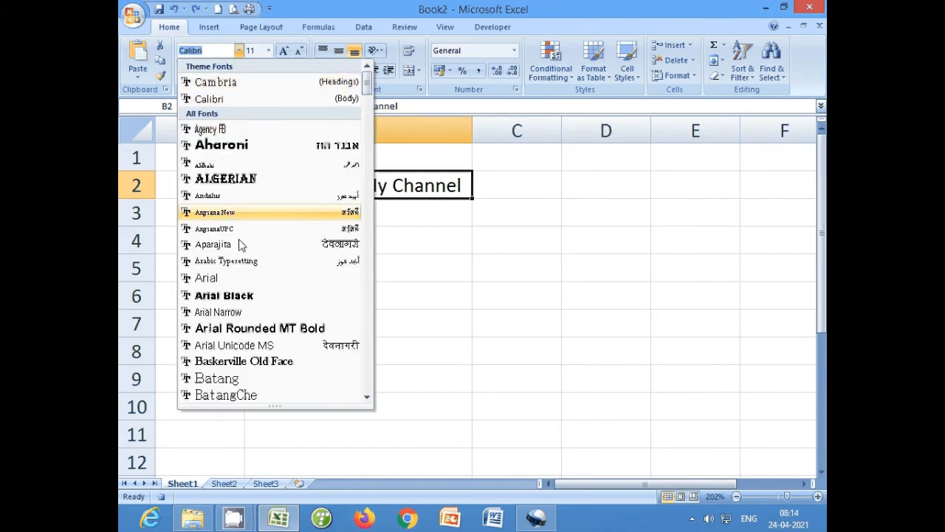
left_click(244, 277)
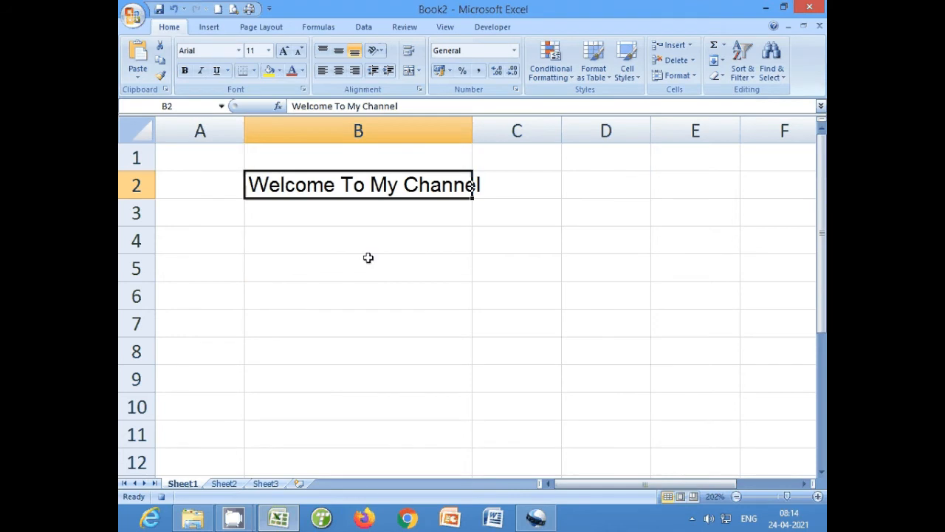
left_click(269, 51)
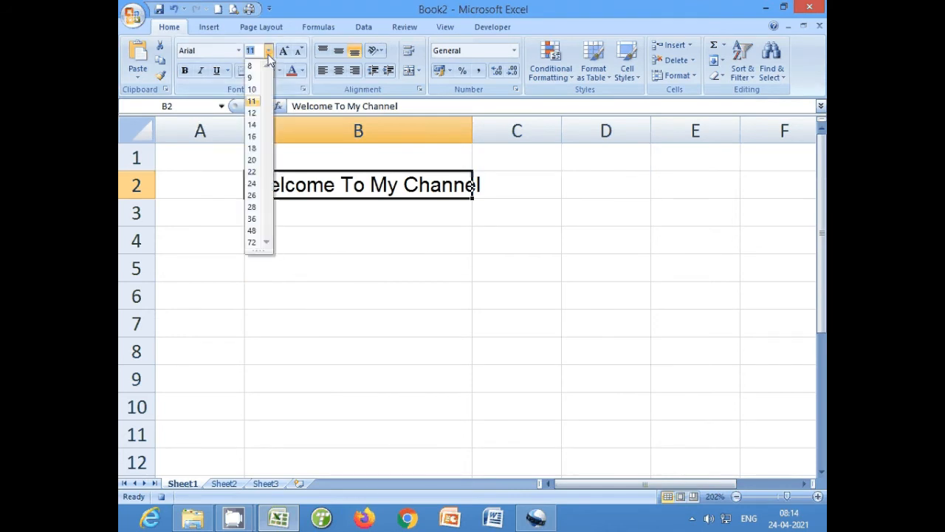
left_click(252, 148)
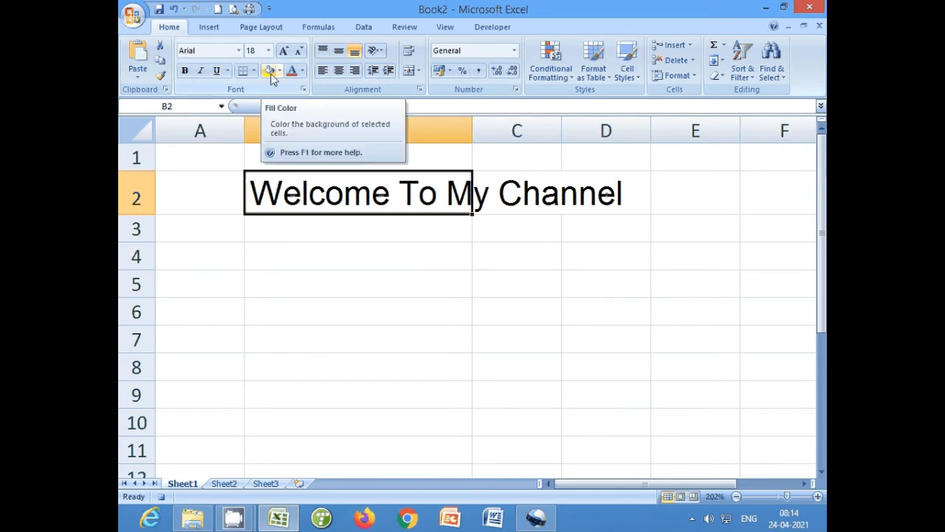
Give B2 a yellow fill with red text and autofit column B to its content
left_click(270, 70)
left_click(291, 70)
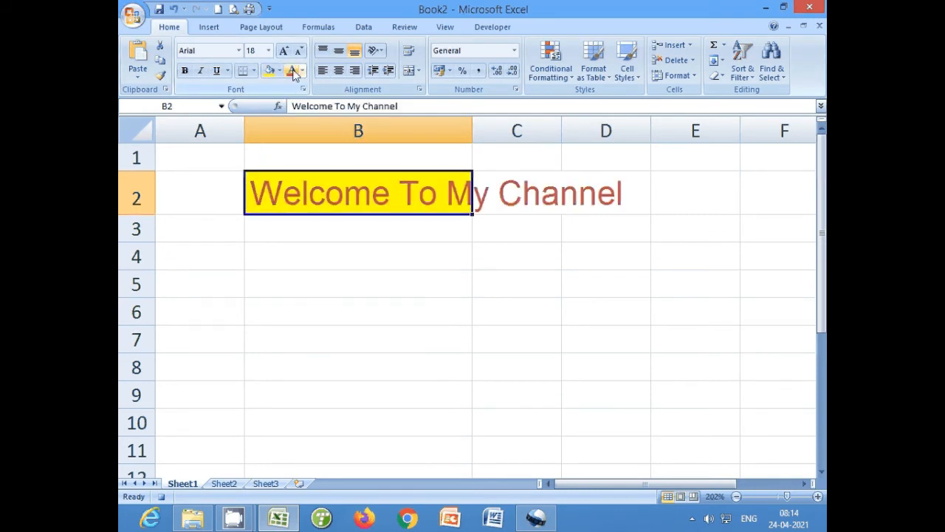
double_click(472, 130)
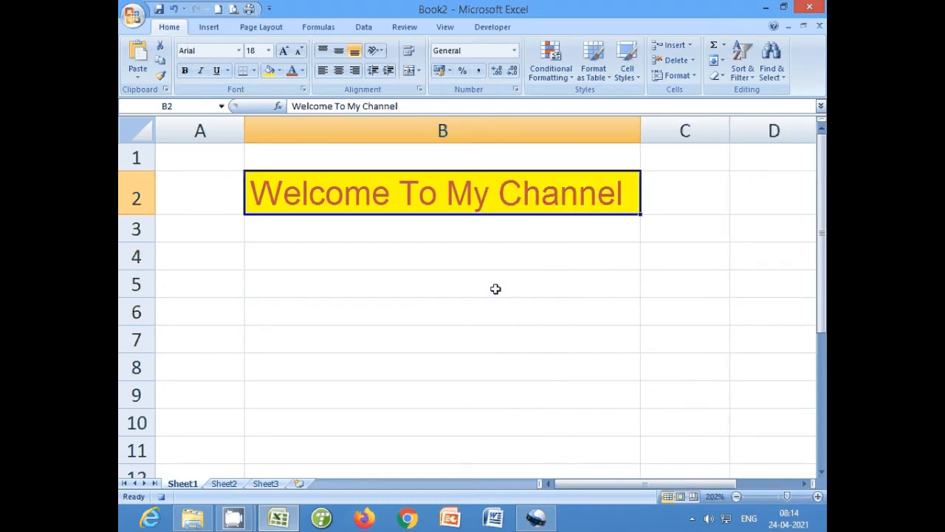
Stop recording the heading macro and move off the formatted cell
left_click(486, 29)
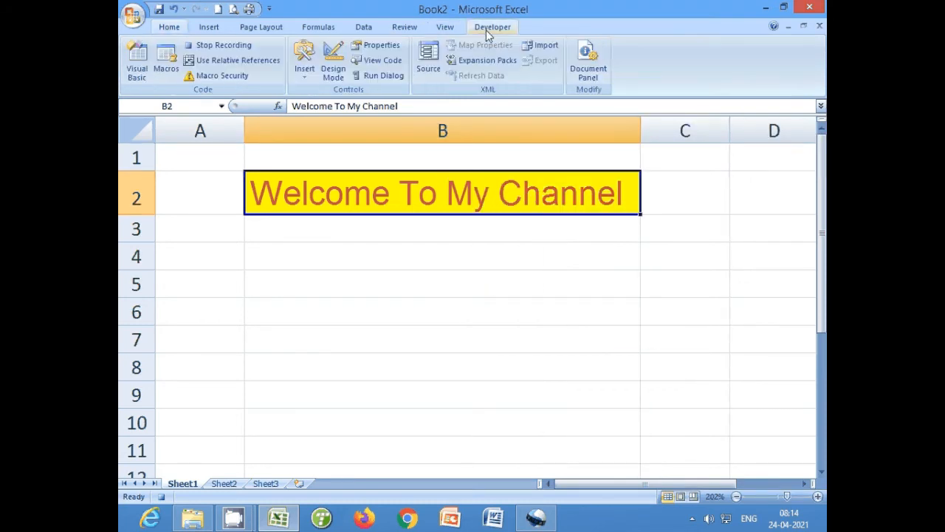
left_click(239, 45)
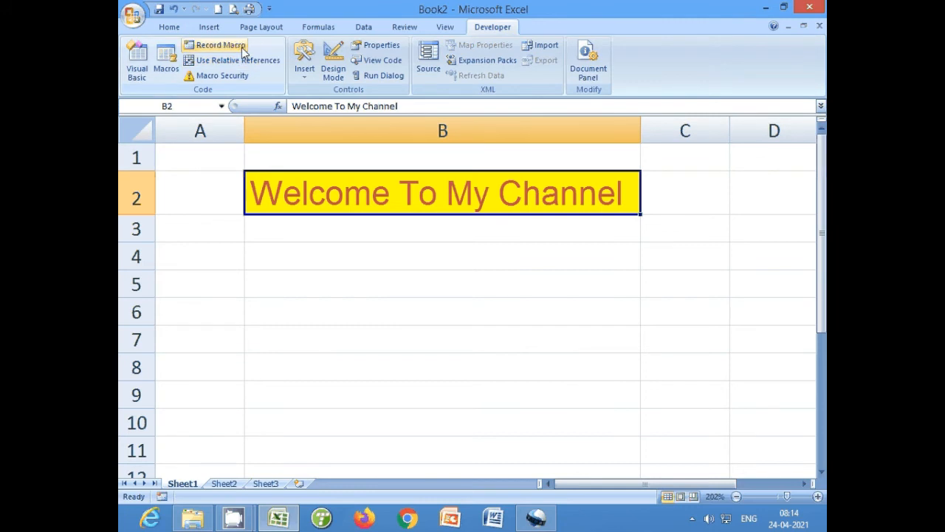
left_click(479, 269)
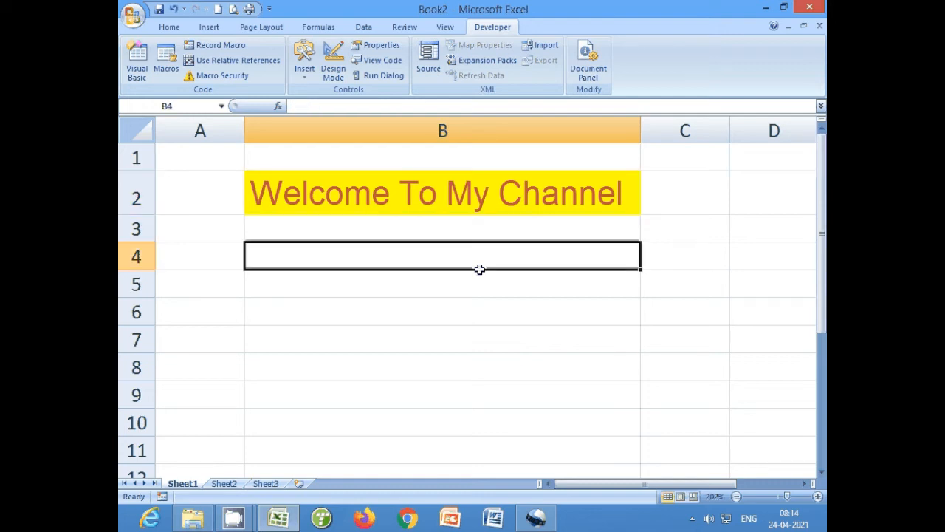
Enter "Check Macro" in B6 and run the heading macro on that cell
left_click(457, 318)
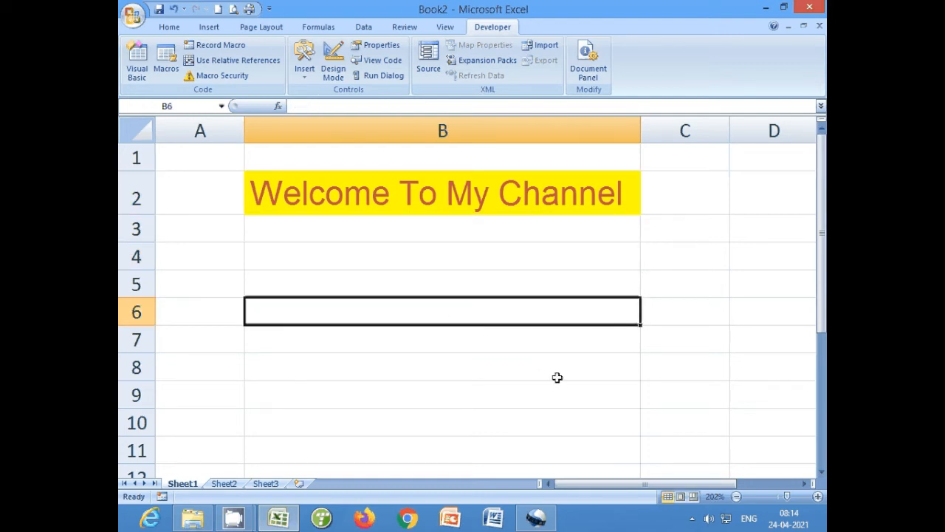
type("Check")
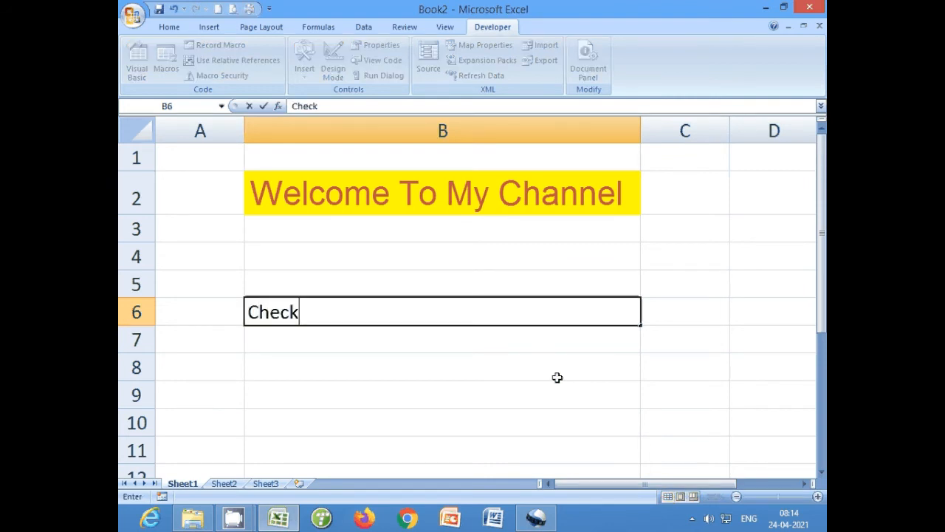
type(" Macro")
key("Return")
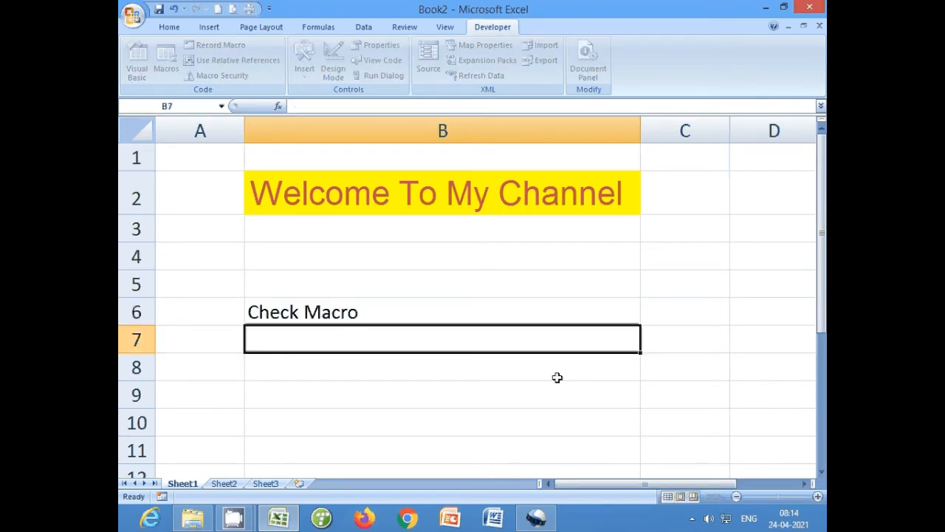
key("Up")
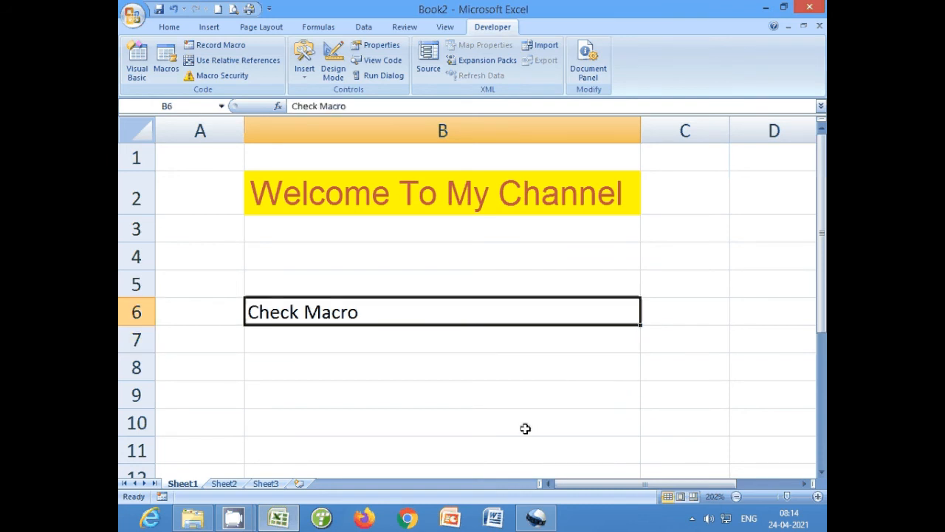
key("ctrl+m")
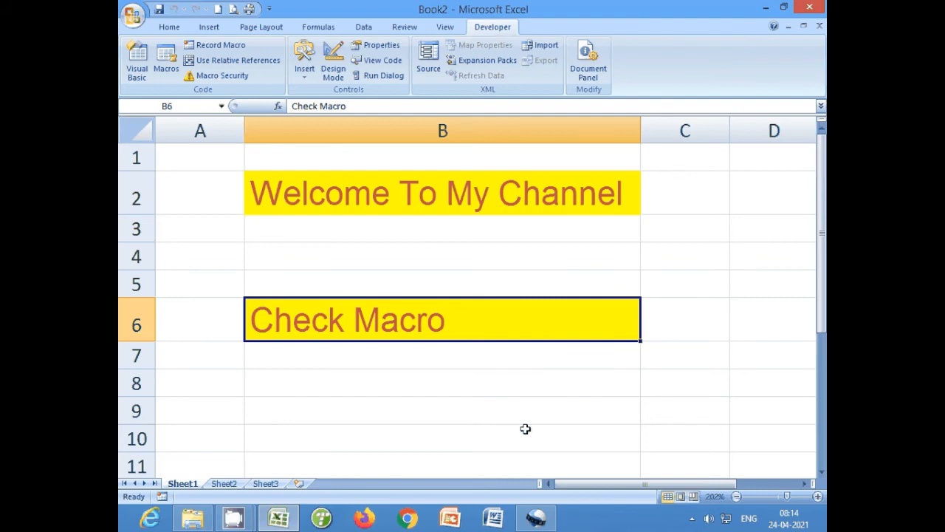
Enter "Check macro again" in B4 and reselect that cell
left_click(466, 249)
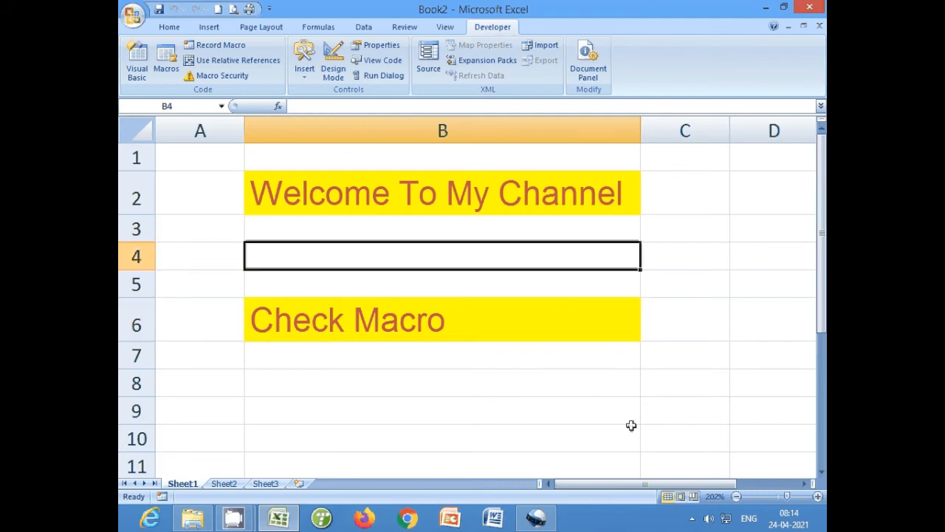
type("Ce")
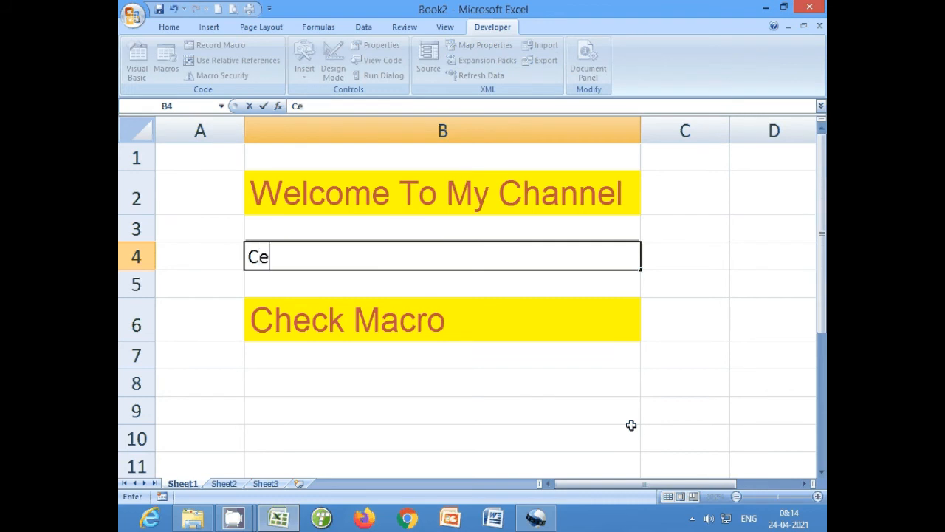
key("BackSpace")
type("heck")
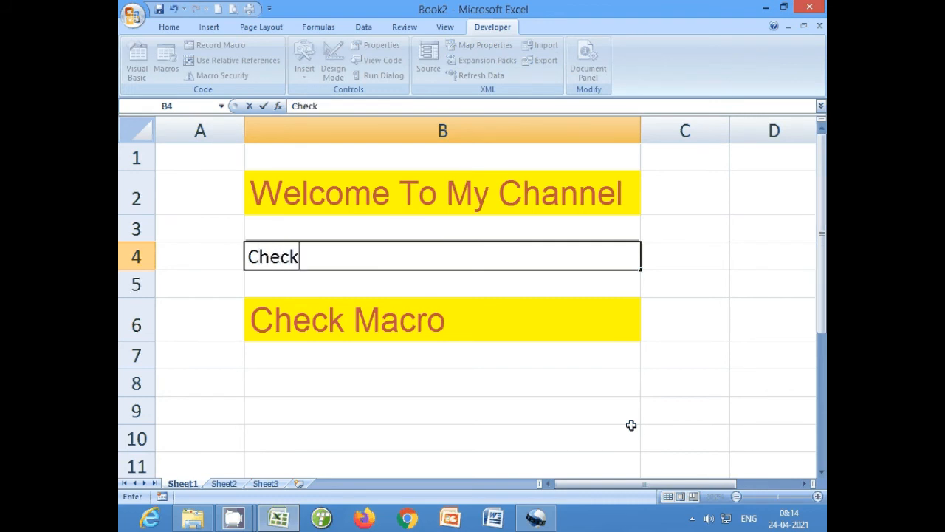
type(" macro A")
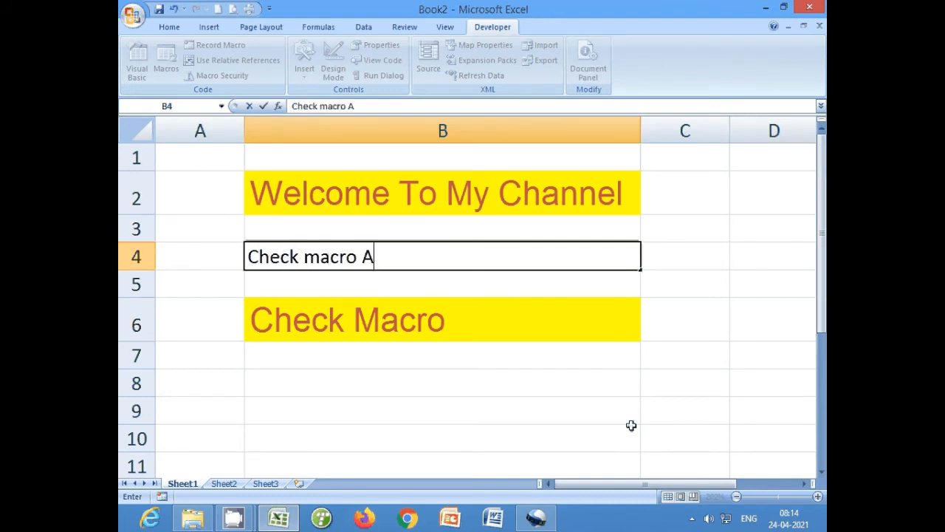
key("BackSpace")
type("again")
key("Return")
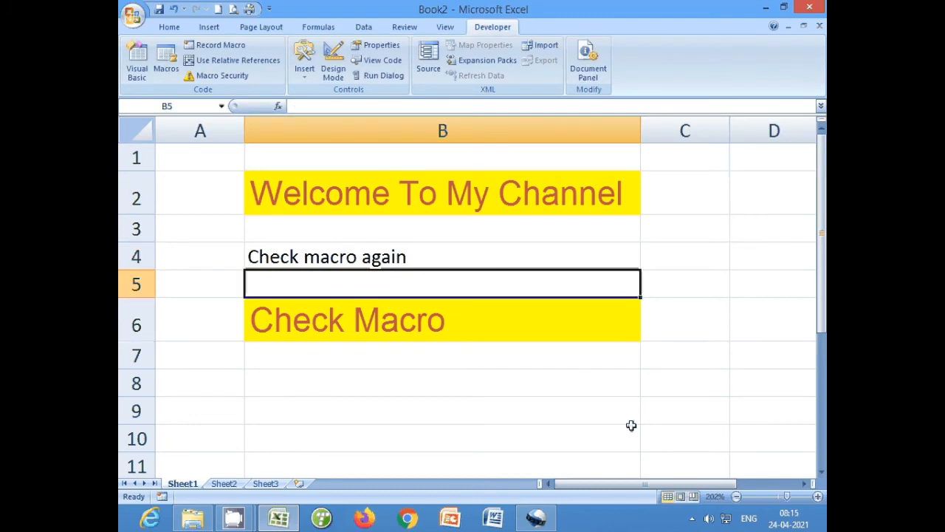
key("Up")
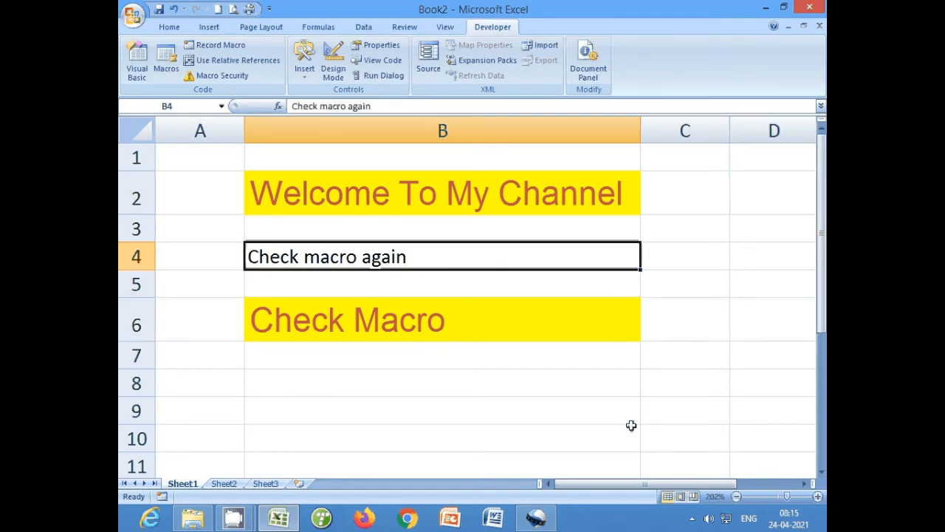
Run the heading macro on the empty cell B8 and enter "Kahi Aur" there
key("Down")
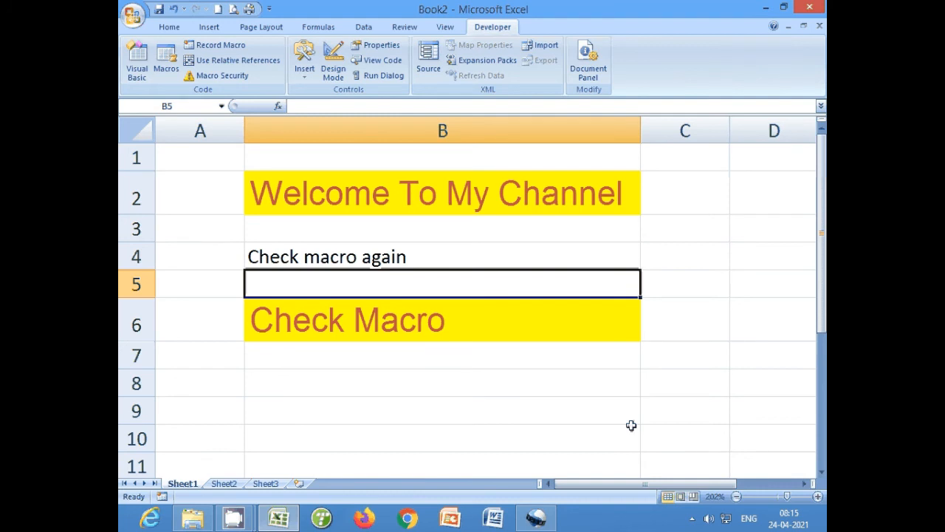
key("Down")
key("Down")
key("Down")
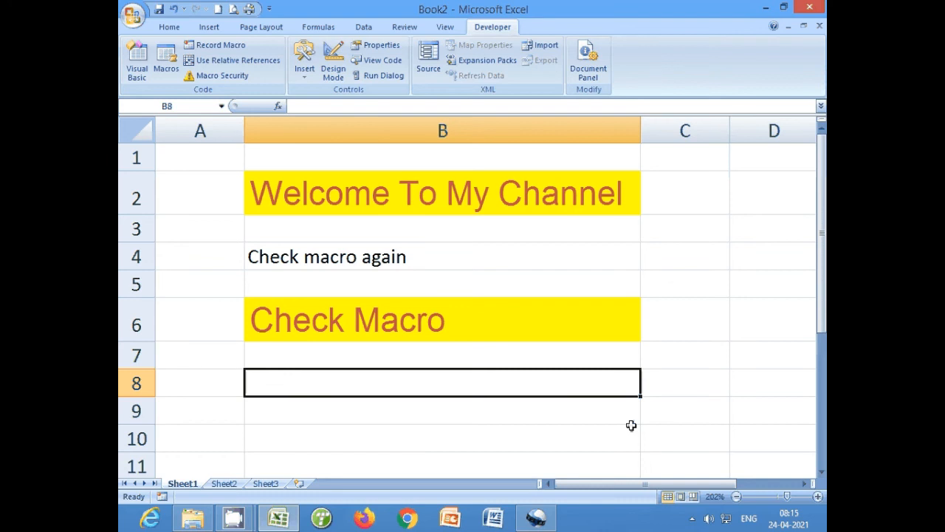
key("ctrl+m")
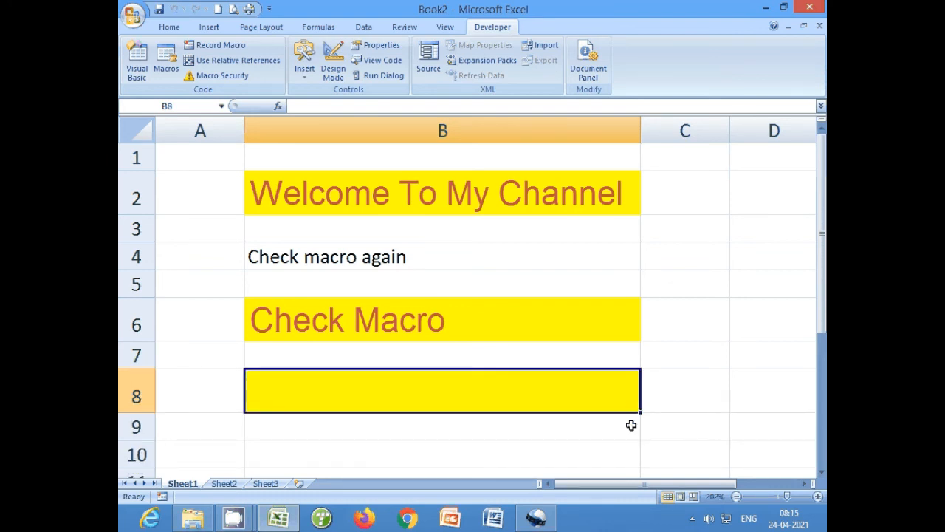
type("Kahi")
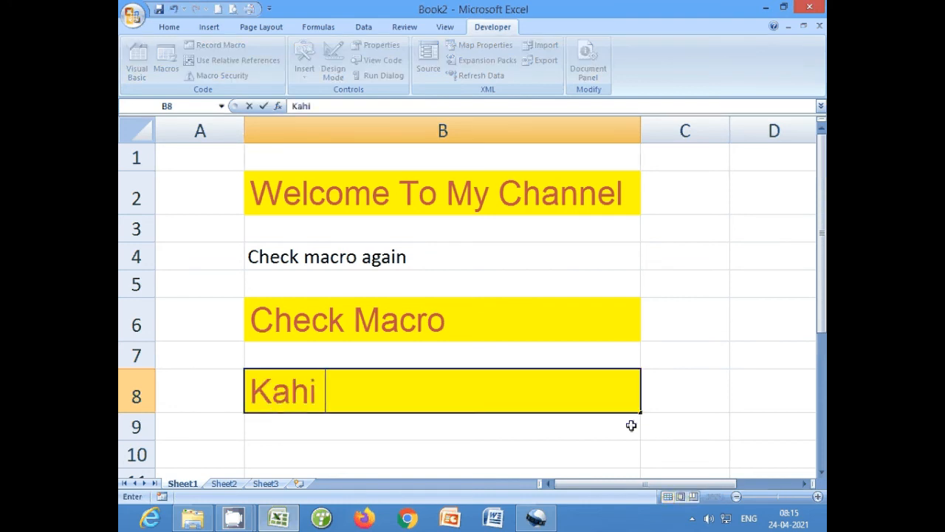
type(" Aur")
key("Return")
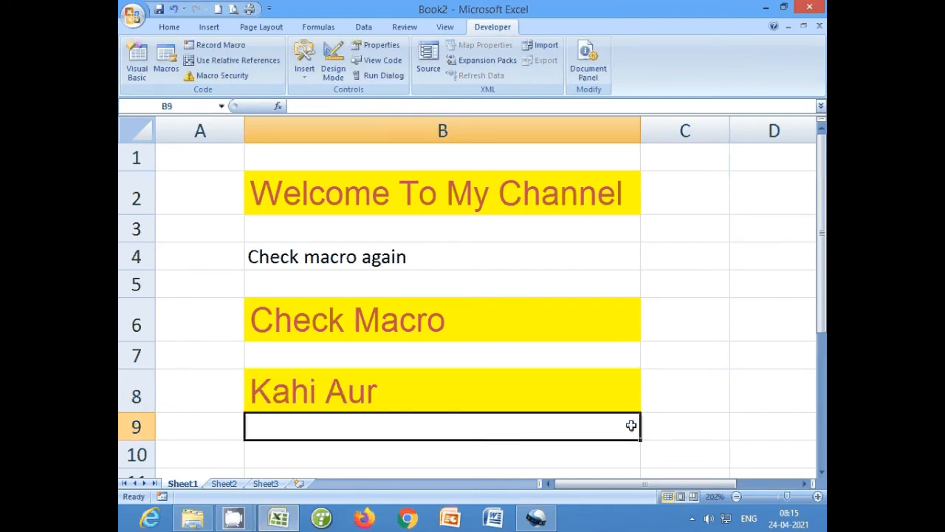
Run the heading macro on cell B4 containing "Check macro again"
key("Up")
key("Up")
key("Up")
key("Up")
key("Up")
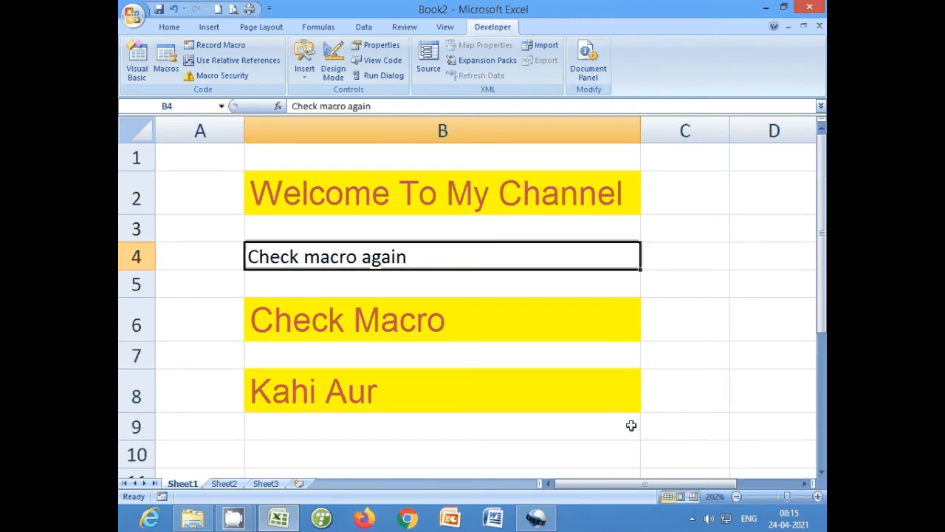
key("ctrl+m")
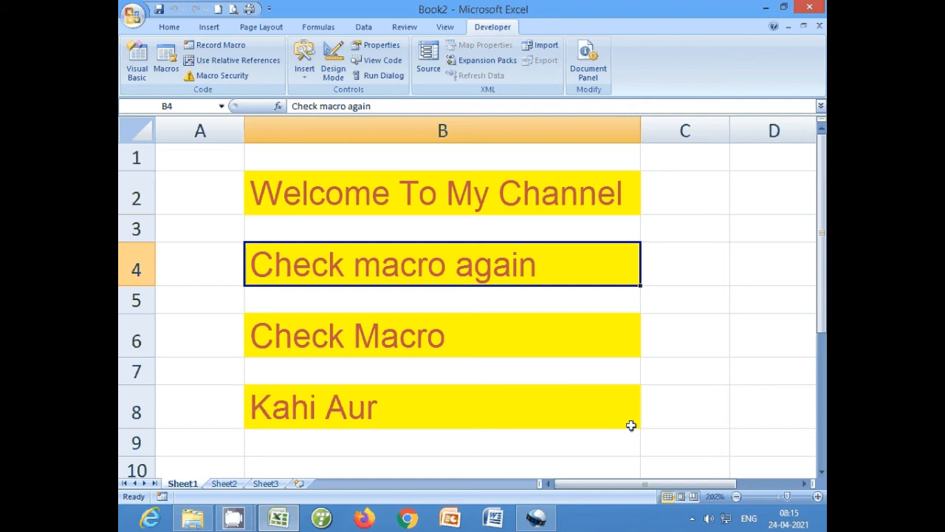
Run the heading macro on the empty cell F4 and enter "hello" in it
key("Right")
key("Right")
key("Right")
key("Right")
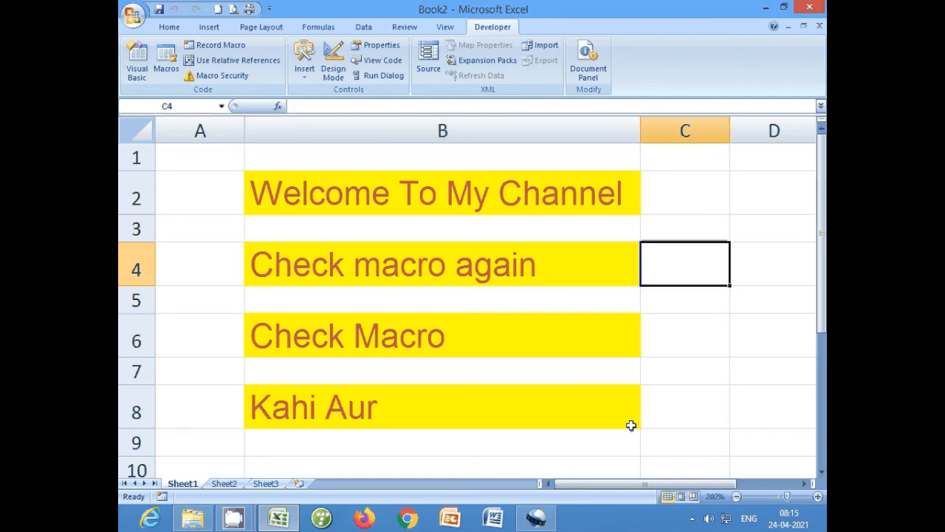
key("ctrl+q")
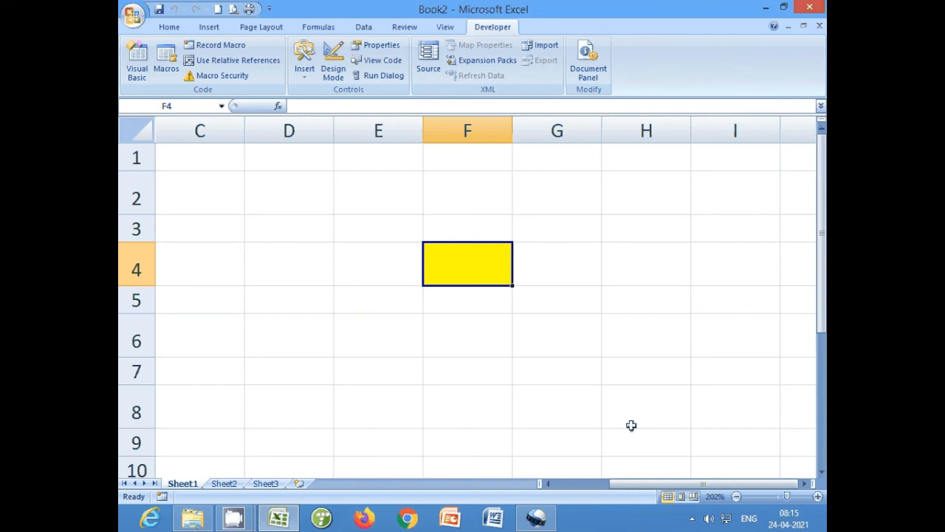
type("hello")
key("Return")
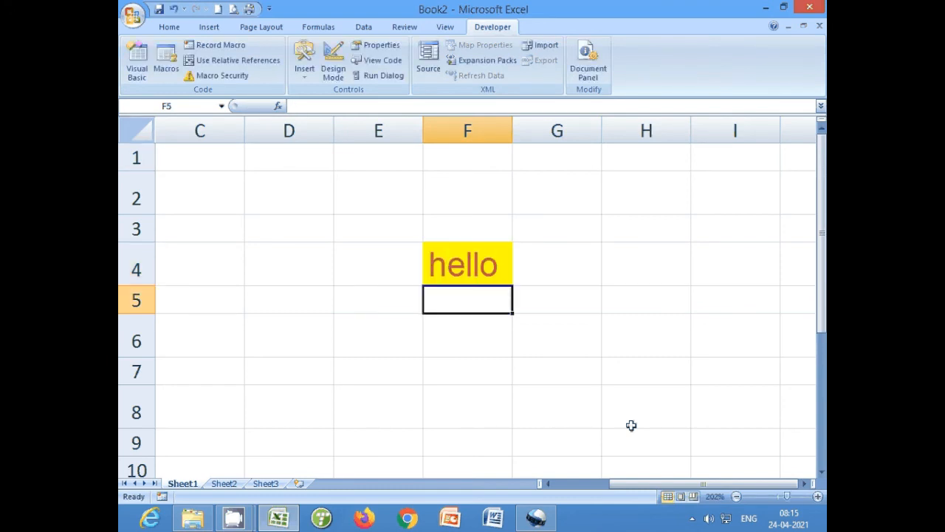
Replace the text in F4 with "hello macro checkin" and reselect the cell
key("Up")
type("hell")
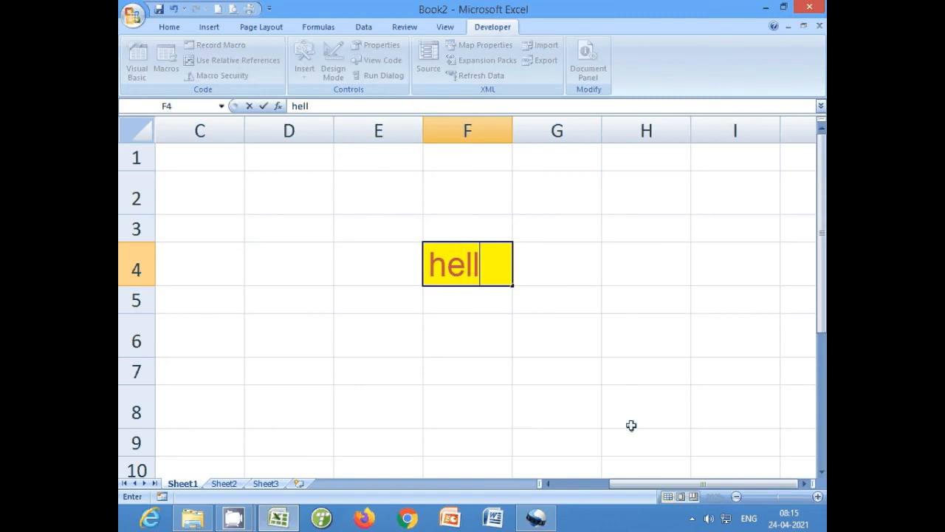
type("o macro che")
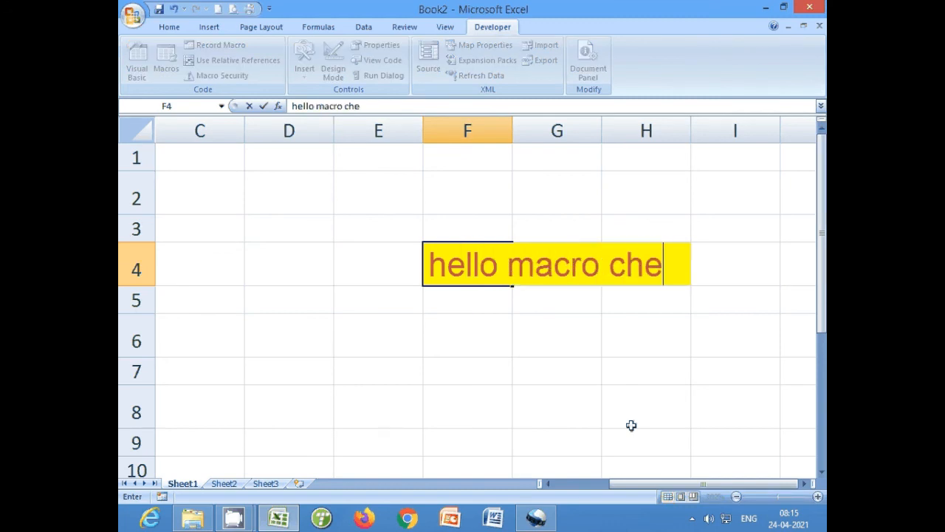
type("ckin")
key("Return")
key("Up")
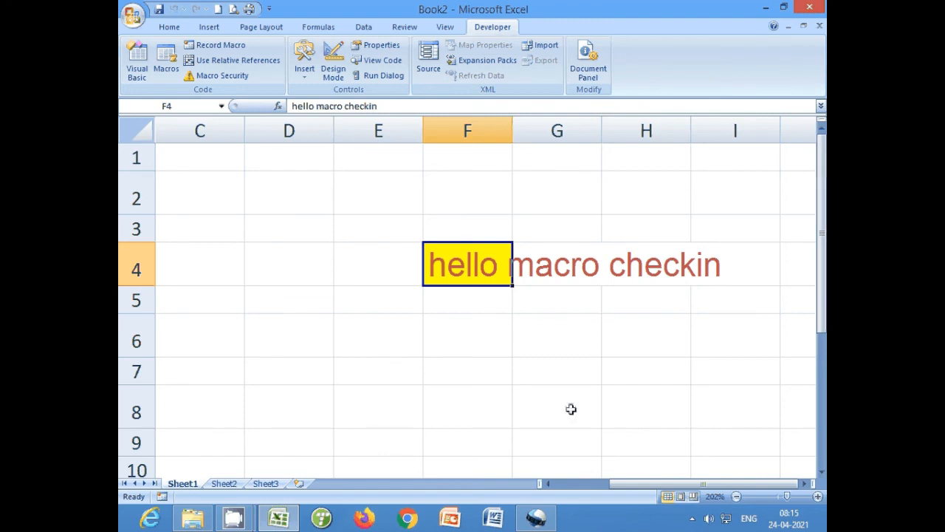
Run the heading macro on F4 once more, finishing with F6 selected
left_click(506, 392)
left_click(491, 265)
key("ctrl+m")
left_click(490, 344)
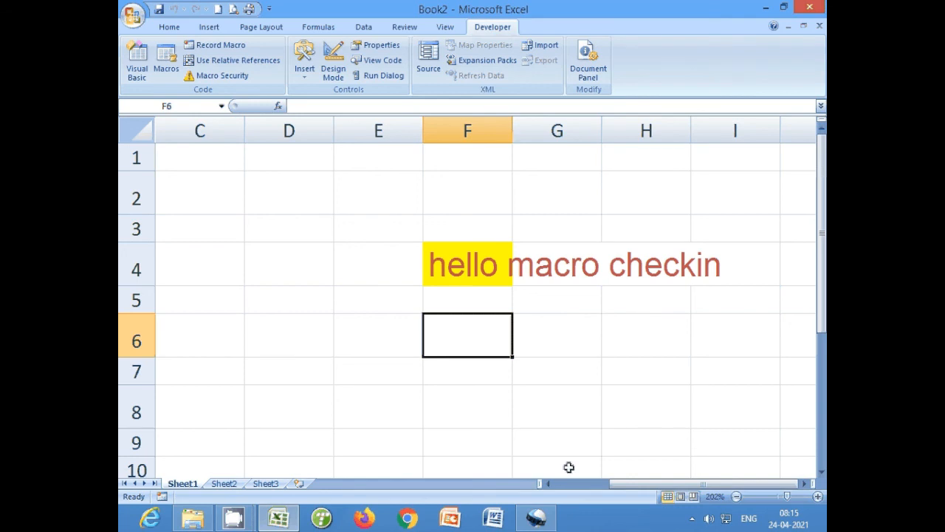
Open the recorded heading macro's code for editing from the list of macros
left_click_drag(567, 484, 560, 484)
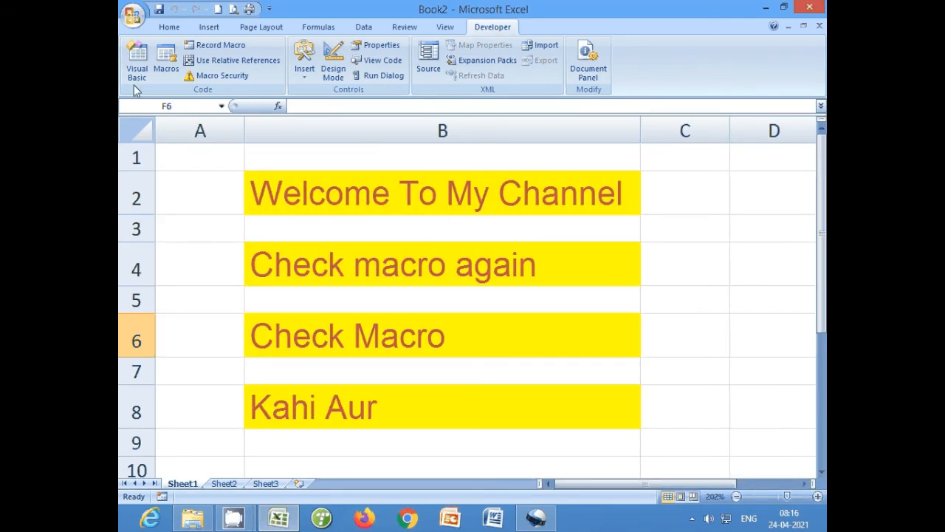
left_click(167, 65)
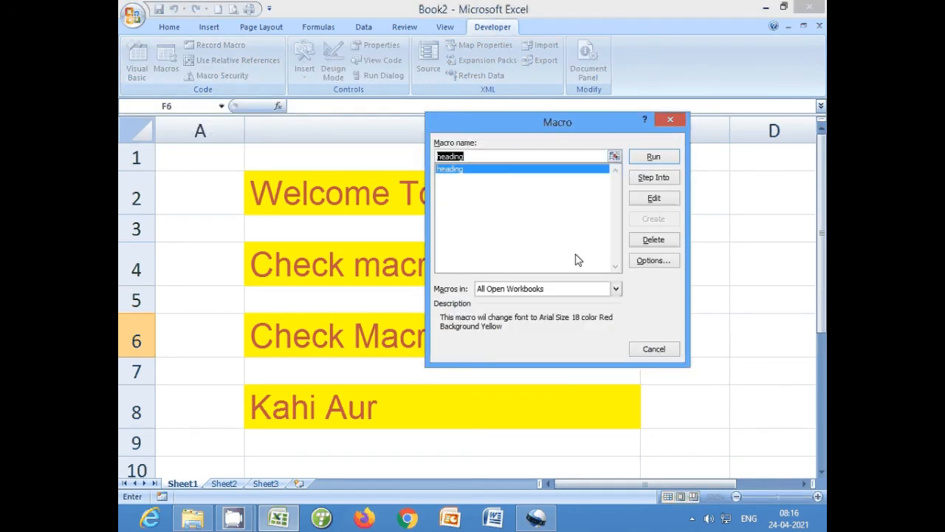
left_click(477, 183)
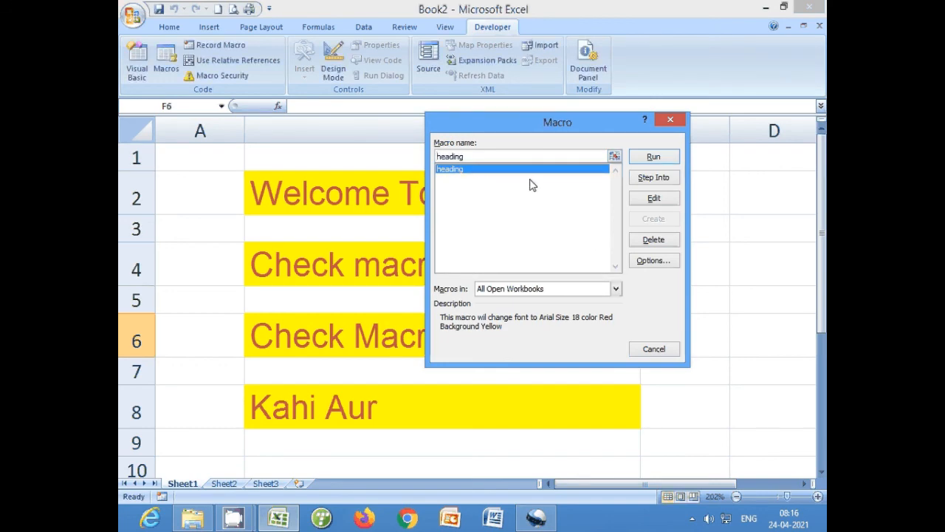
left_click(644, 201)
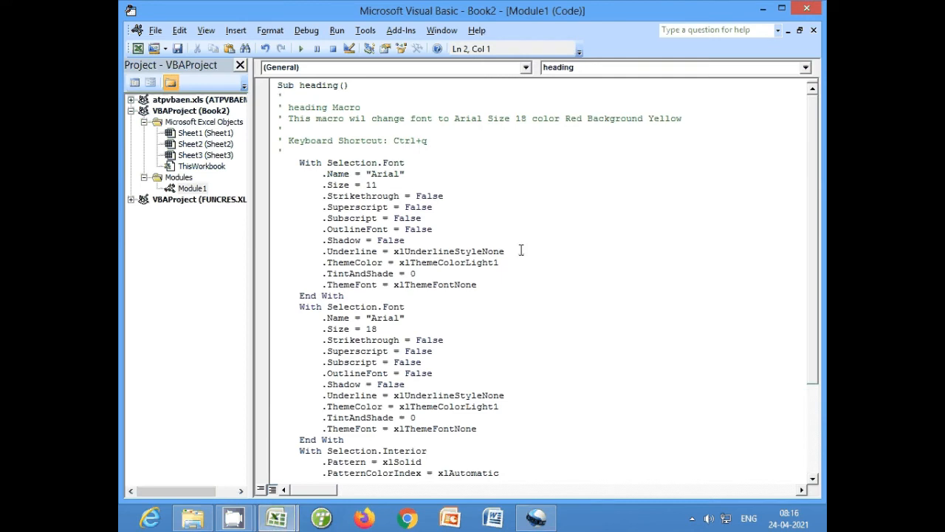
Examine the heading macro's VBA code from beginning to end, then close the code editor and return to the worksheet's Home commands
scroll(519, 249, "down", 4)
scroll(500, 332, "up", 4)
scroll(500, 333, "down", 4)
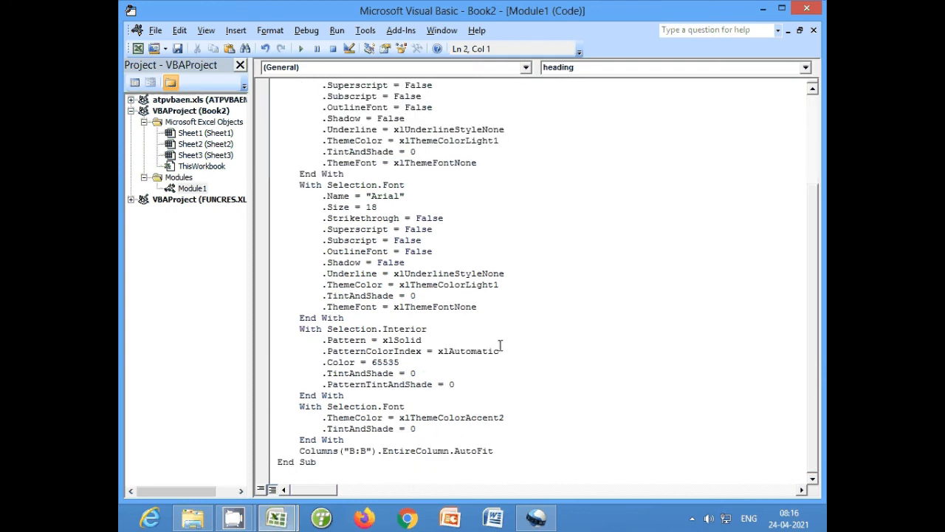
scroll(500, 345, "up", 4)
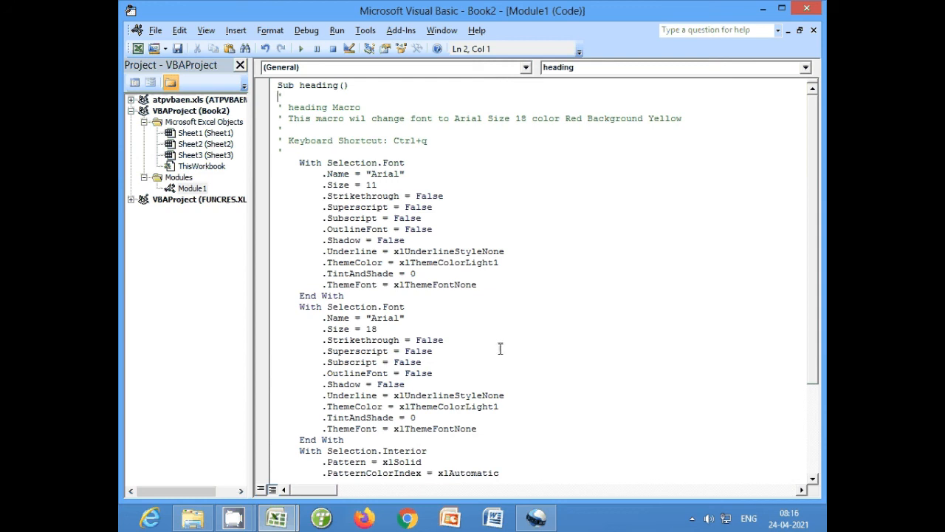
left_click(416, 95)
left_click(314, 89)
left_click(803, 9)
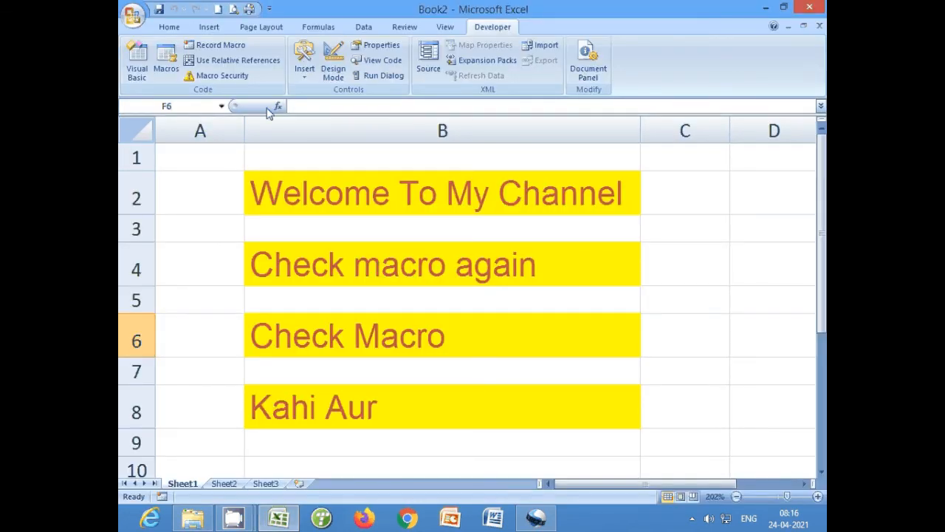
left_click(167, 28)
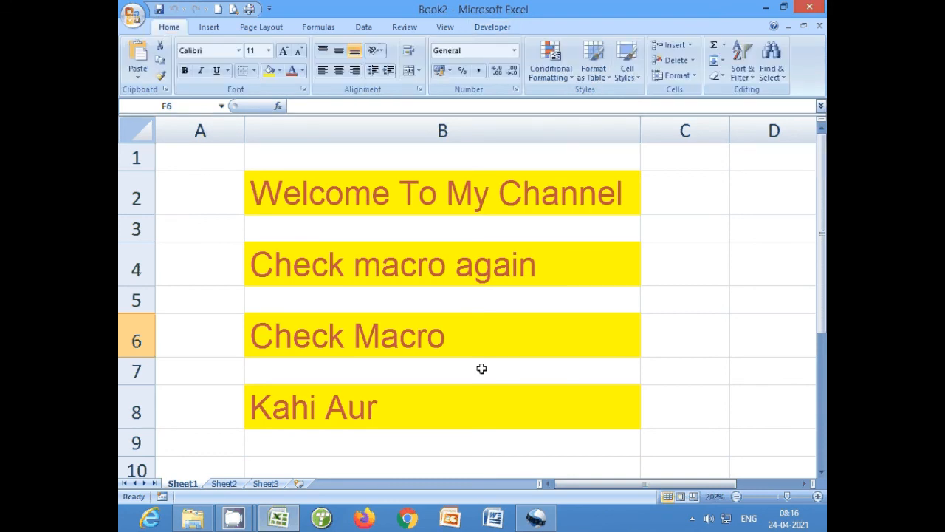